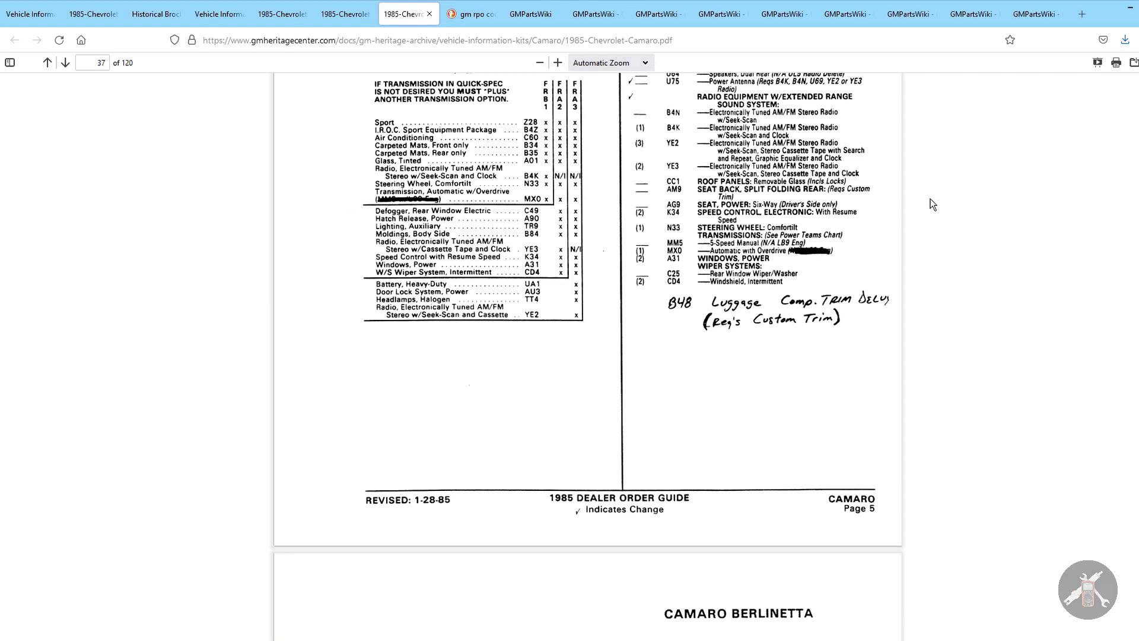
- Examine the 1985 dealer order guide's Camaro I.R.O.C. option list and the Berlinetta color, stripe and power team charts
{"action": "scroll", "coordinate": [931, 204], "scroll_direction": "up", "scroll_amount": 5}
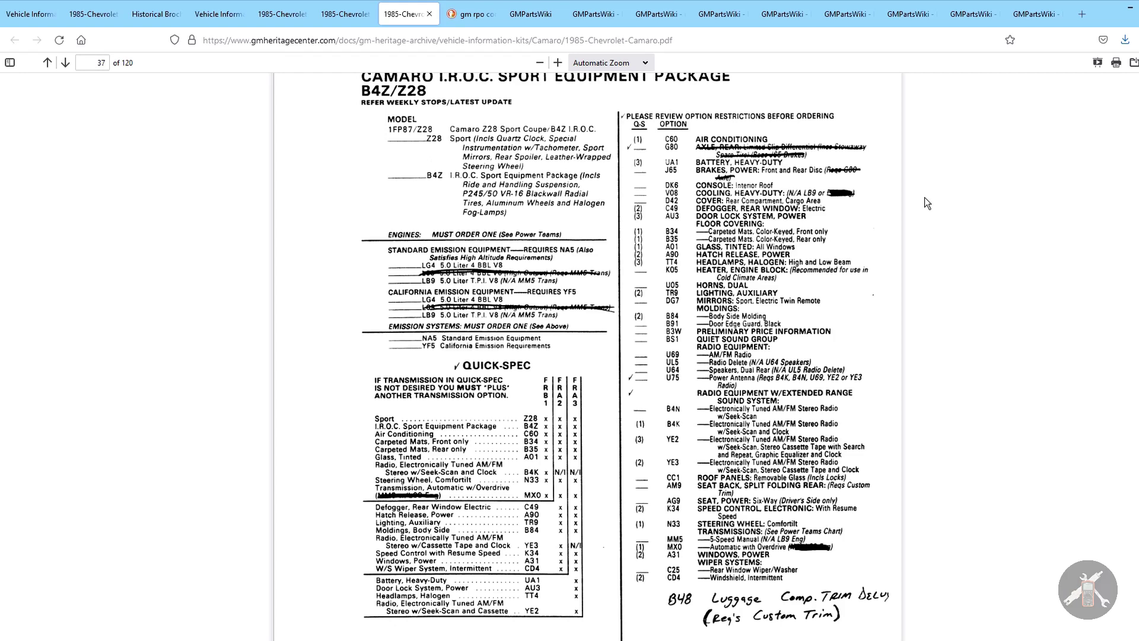
{"action": "scroll", "coordinate": [924, 198], "scroll_direction": "down", "scroll_amount": 3}
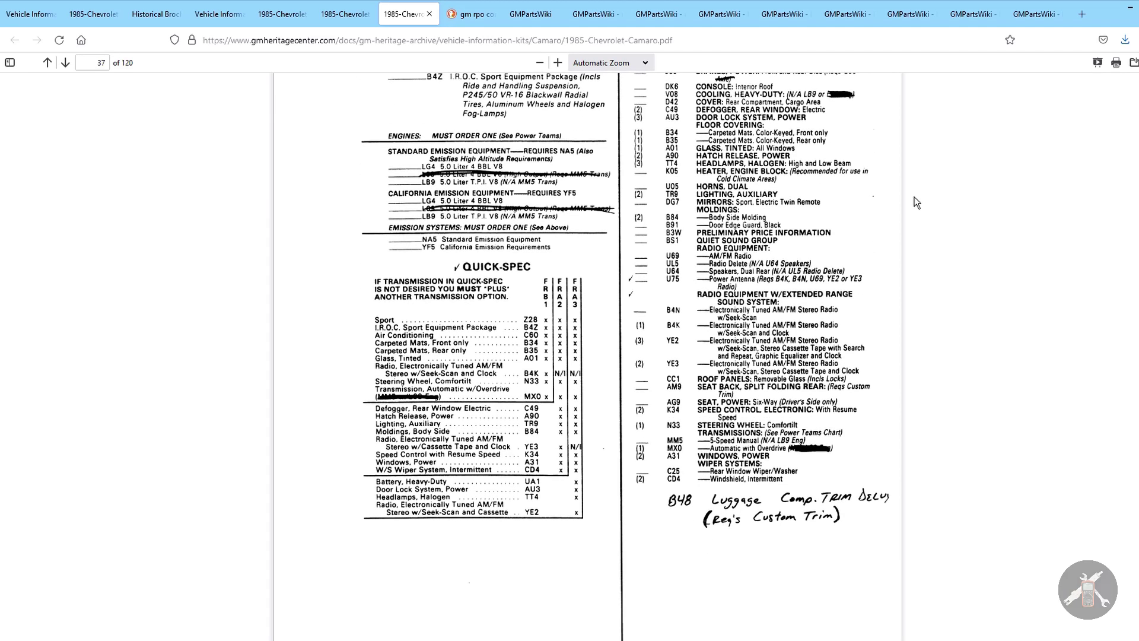
{"action": "scroll", "coordinate": [917, 203], "scroll_direction": "down", "scroll_amount": 10}
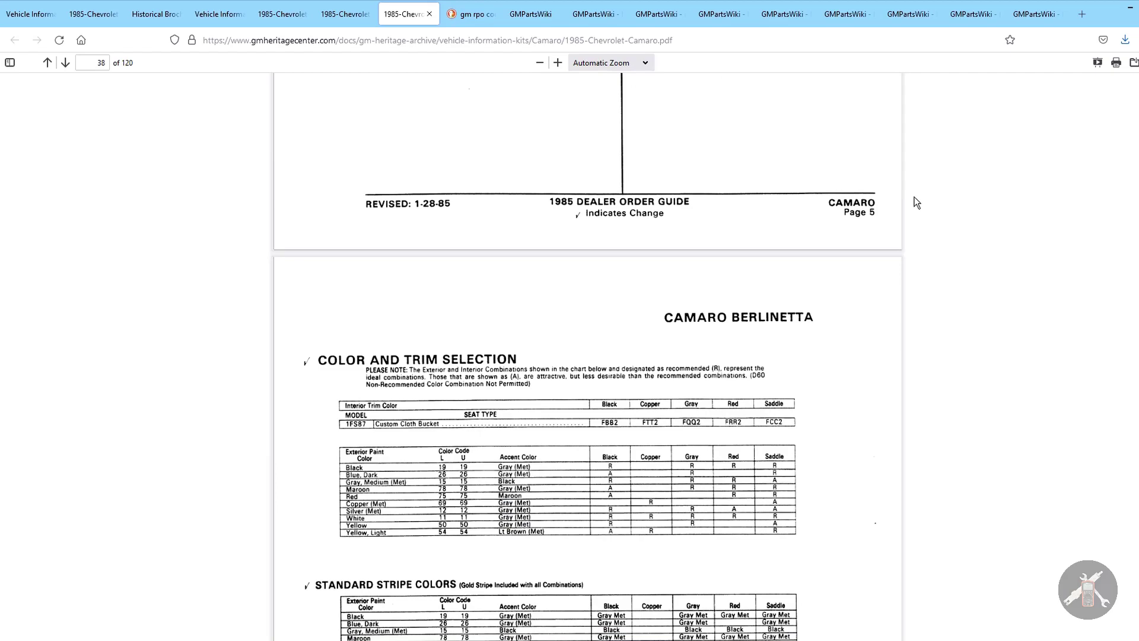
{"action": "scroll", "coordinate": [917, 203], "scroll_direction": "down", "scroll_amount": 3}
{"action": "scroll", "coordinate": [916, 202], "scroll_direction": "down", "scroll_amount": 8}
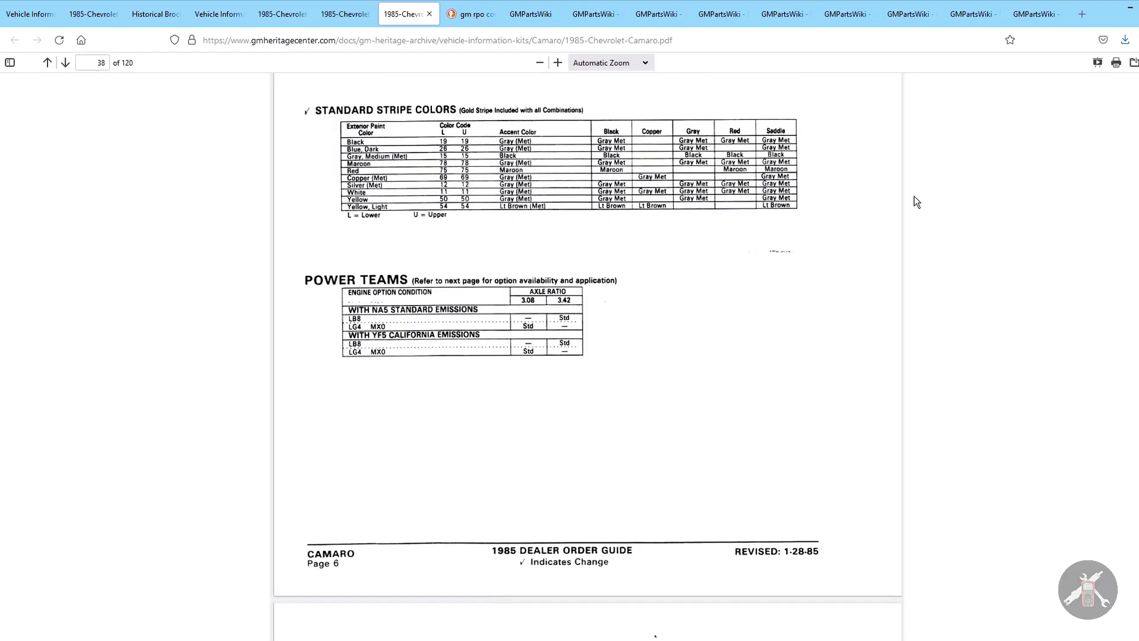
{"action": "scroll", "coordinate": [917, 202], "scroll_direction": "up", "scroll_amount": 15}
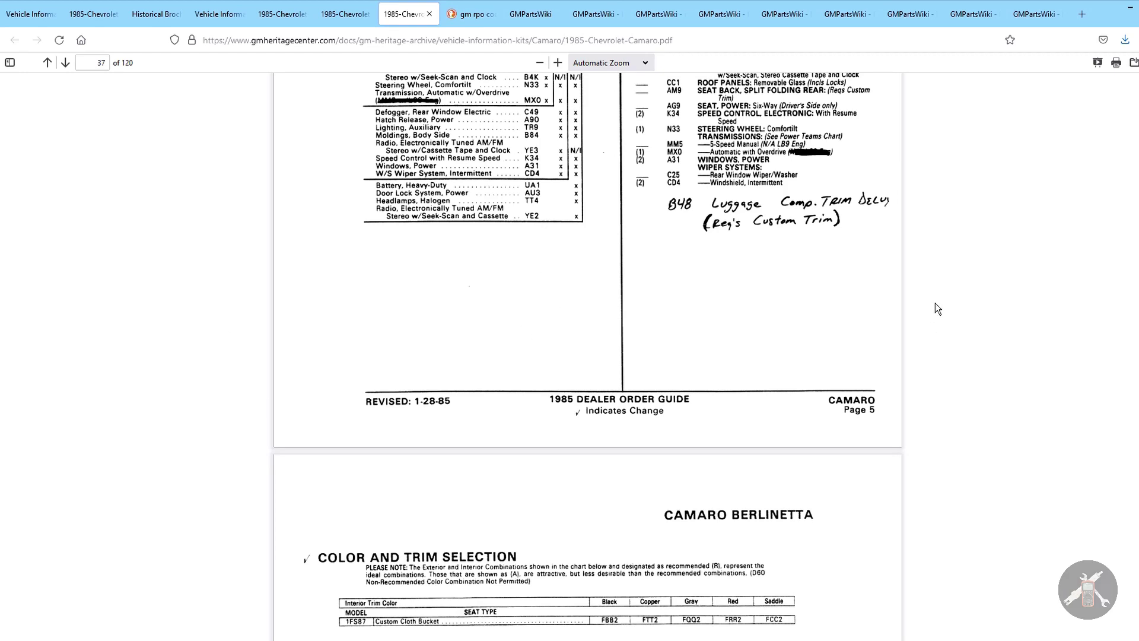
- Review the GM RPO code search results, the GMPartsWiki book list and the June 1988 catalog's Fuel-Exhaust-Carburetion page
{"action": "left_click", "coordinate": [458, 18]}
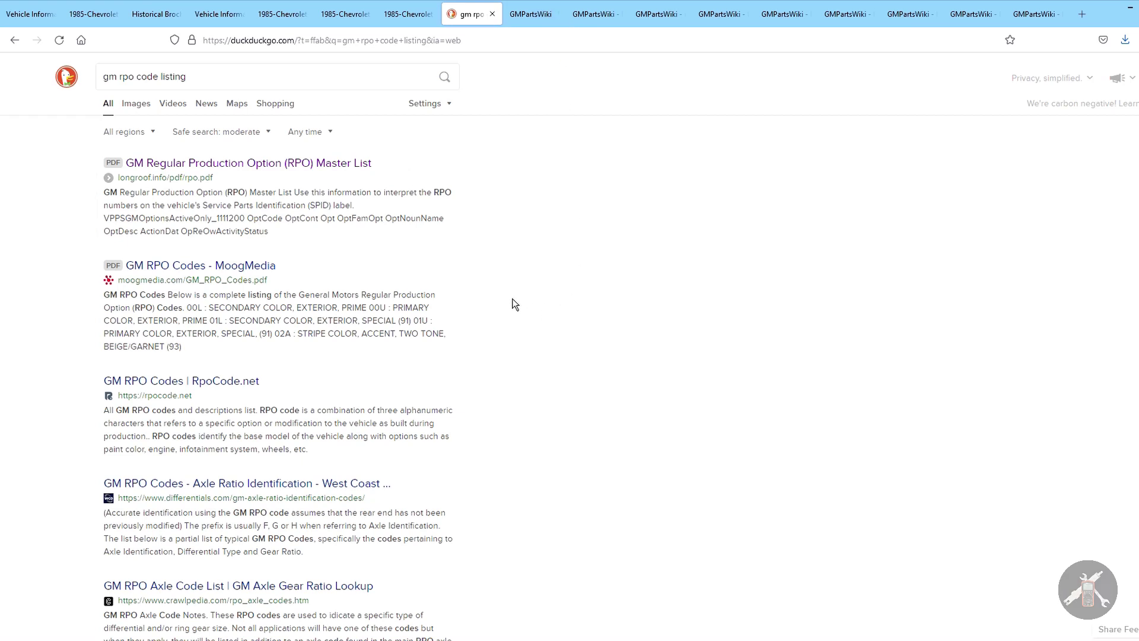
{"action": "left_click", "coordinate": [529, 15]}
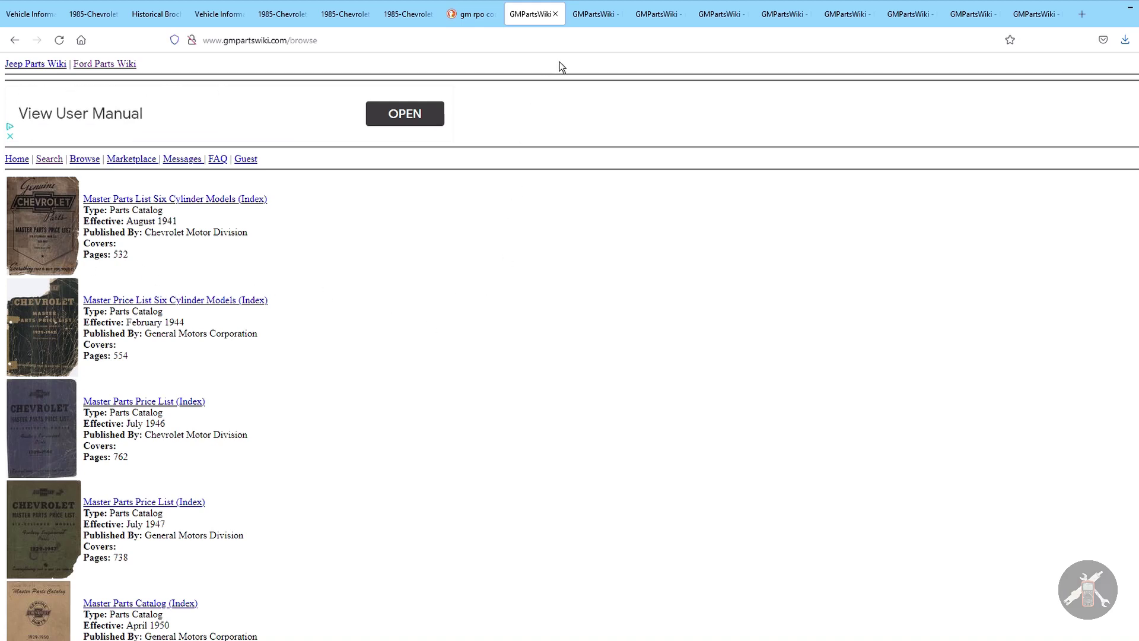
{"action": "left_click", "coordinate": [592, 20]}
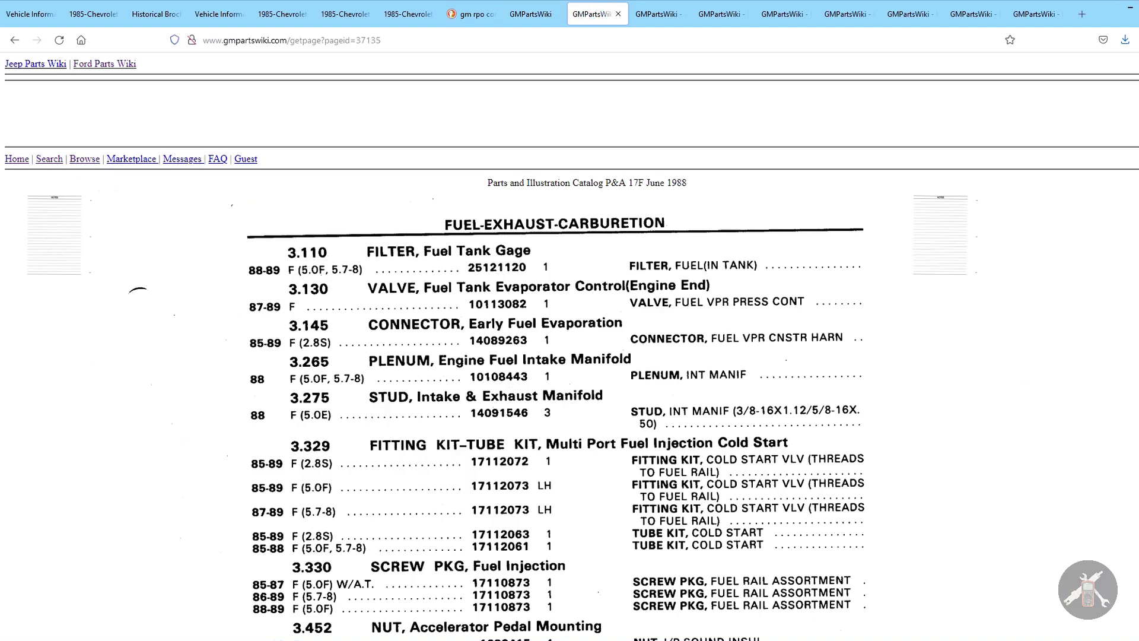
{"action": "scroll", "coordinate": [569, 344], "scroll_direction": "down", "scroll_amount": 3}
{"action": "scroll", "coordinate": [746, 176], "scroll_direction": "up", "scroll_amount": 1}
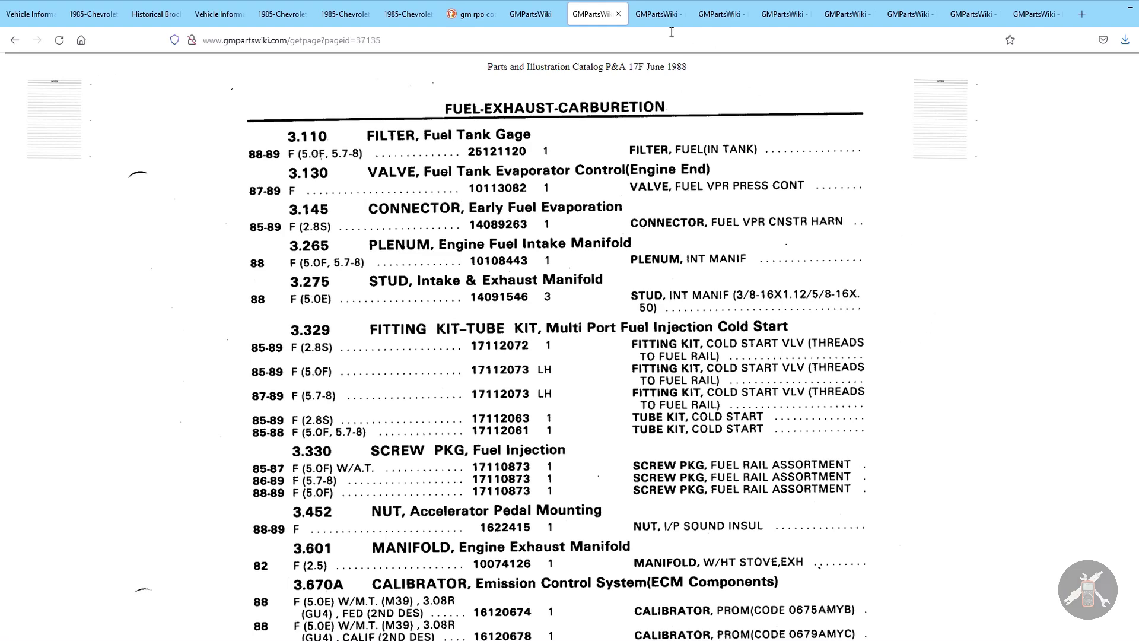
- Search GMPartsWiki for "rpo" in the June 1988 Parts and Illustration Catalog P&A 17F, covering the 1985 Chevrolet Camaro
{"action": "left_click", "coordinate": [652, 17]}
{"action": "scroll", "coordinate": [492, 247], "scroll_direction": "up", "scroll_amount": 4}
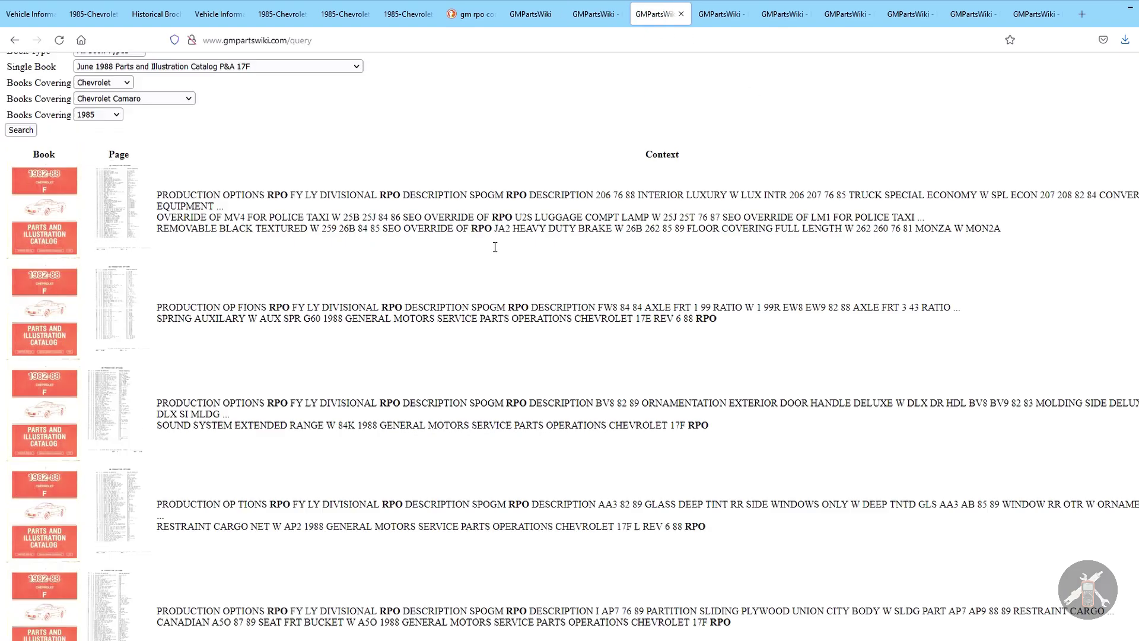
{"action": "left_click_drag", "start_coordinate": [122, 184], "coordinate": [58, 182]}
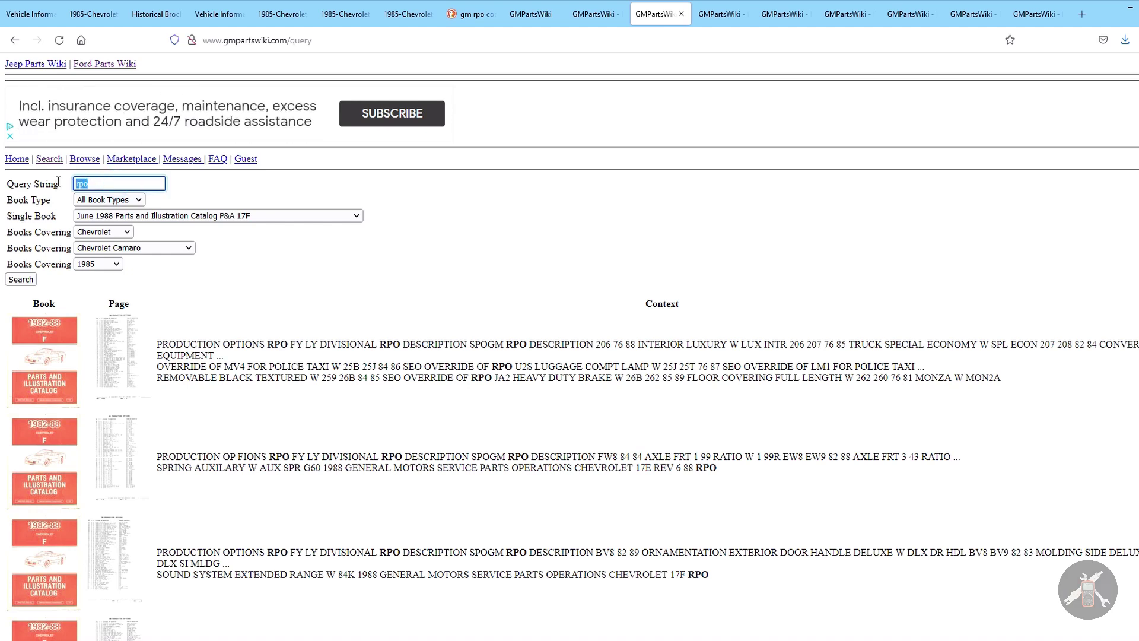
{"action": "left_click", "coordinate": [96, 187]}
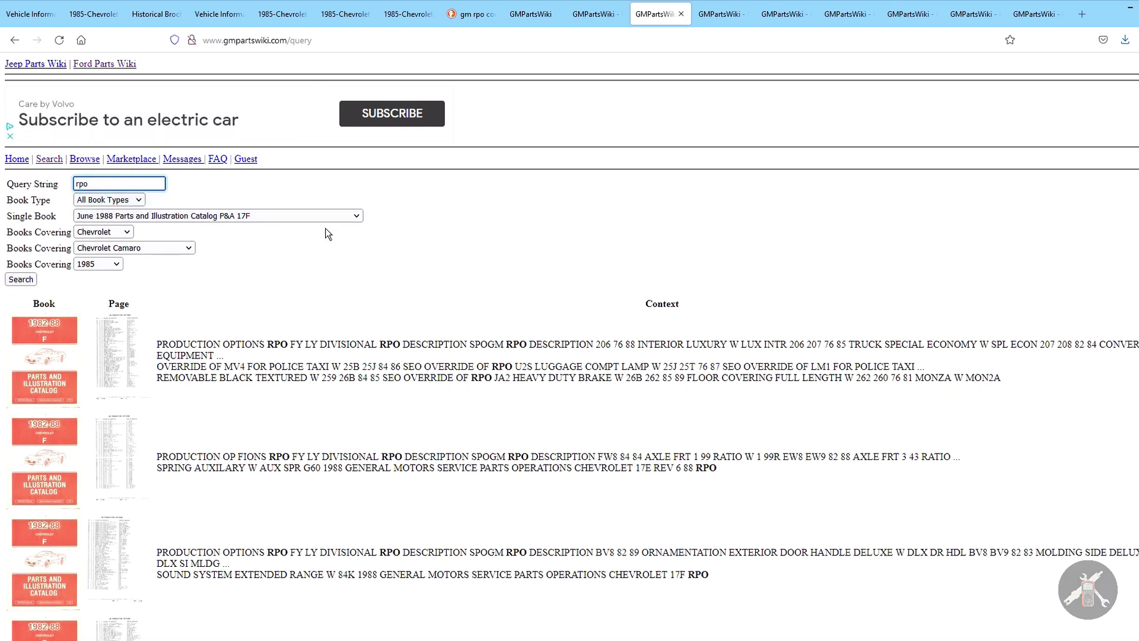
{"action": "left_click", "coordinate": [357, 216]}
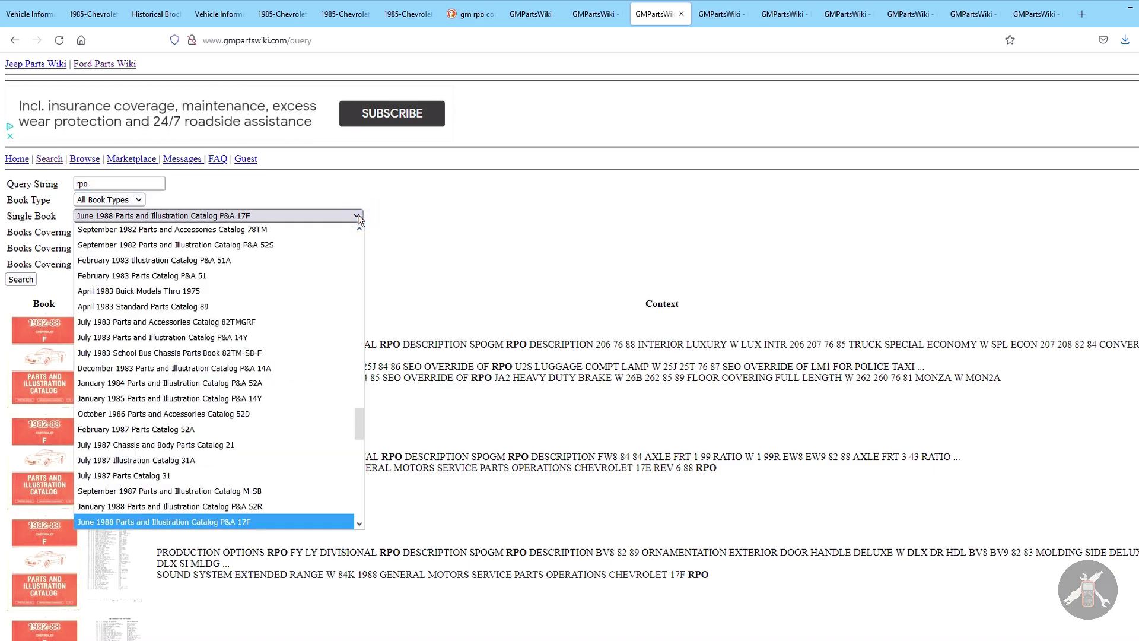
{"action": "left_click", "coordinate": [393, 208]}
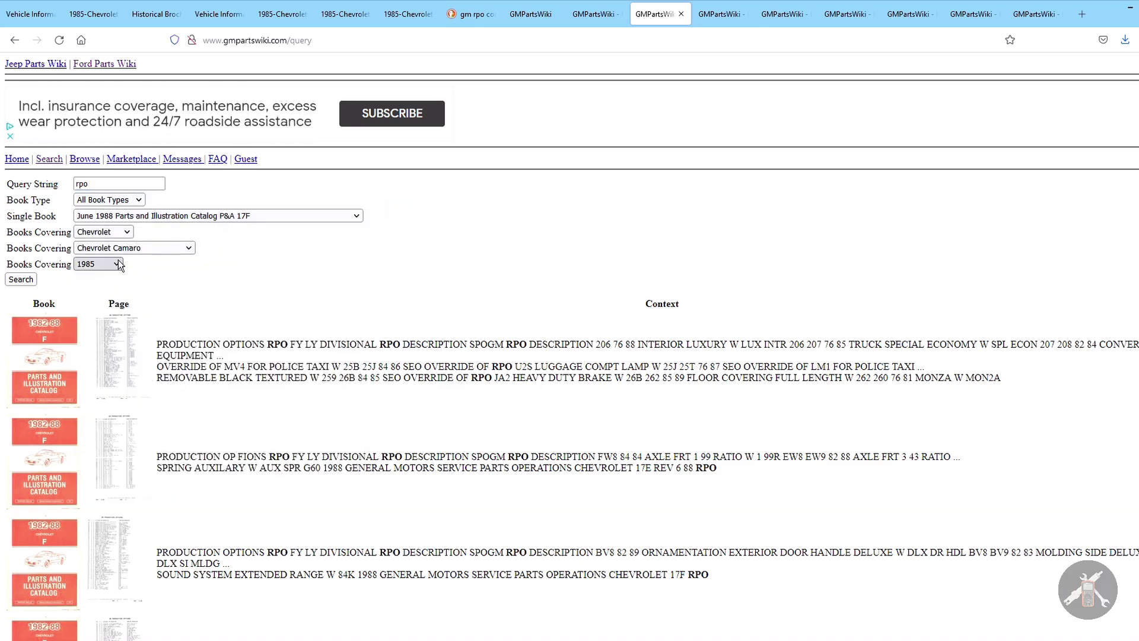
{"action": "left_click", "coordinate": [20, 279]}
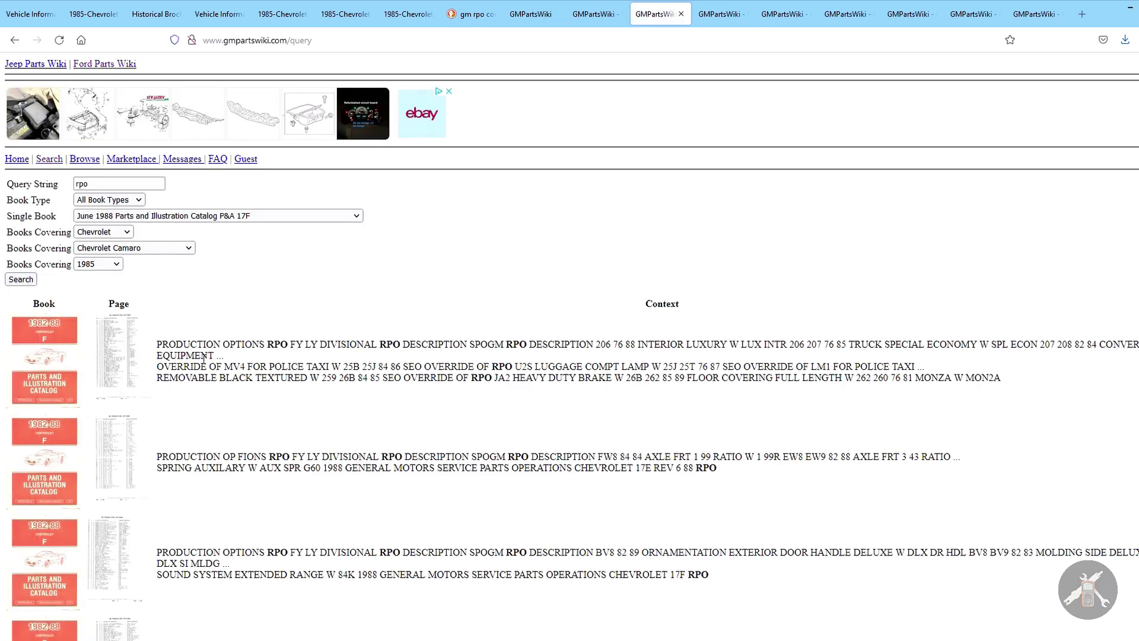
- Open the first search result's page in a new tab and read its GM Production Options list starting at Z06
{"action": "right_click", "coordinate": [114, 364]}
{"action": "left_click", "coordinate": [136, 371]}
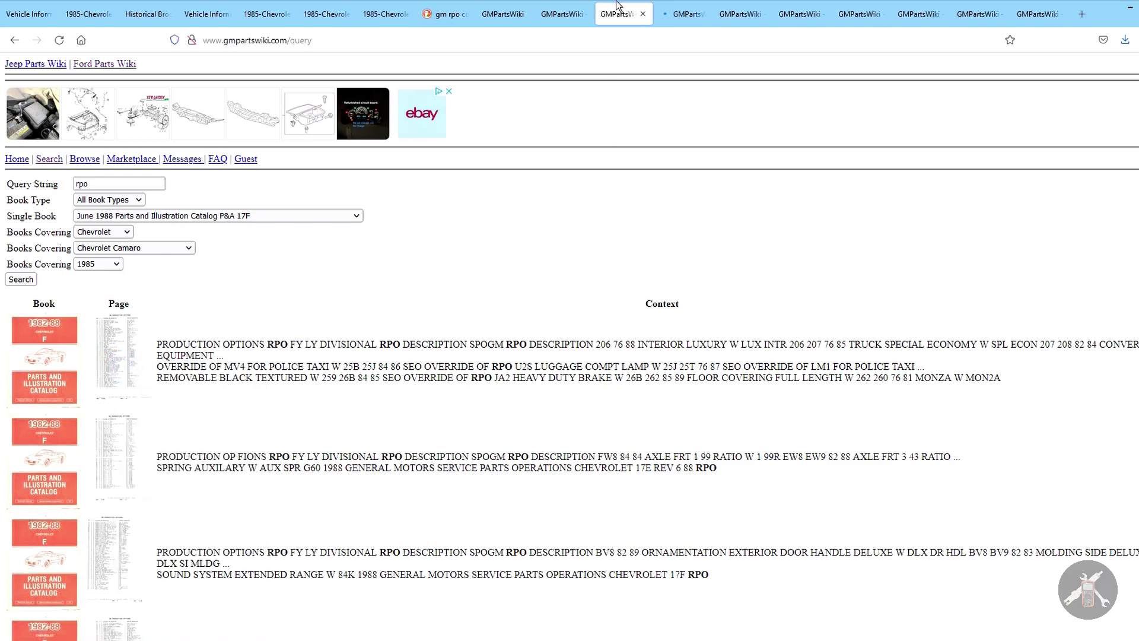
{"action": "left_click", "coordinate": [682, 13]}
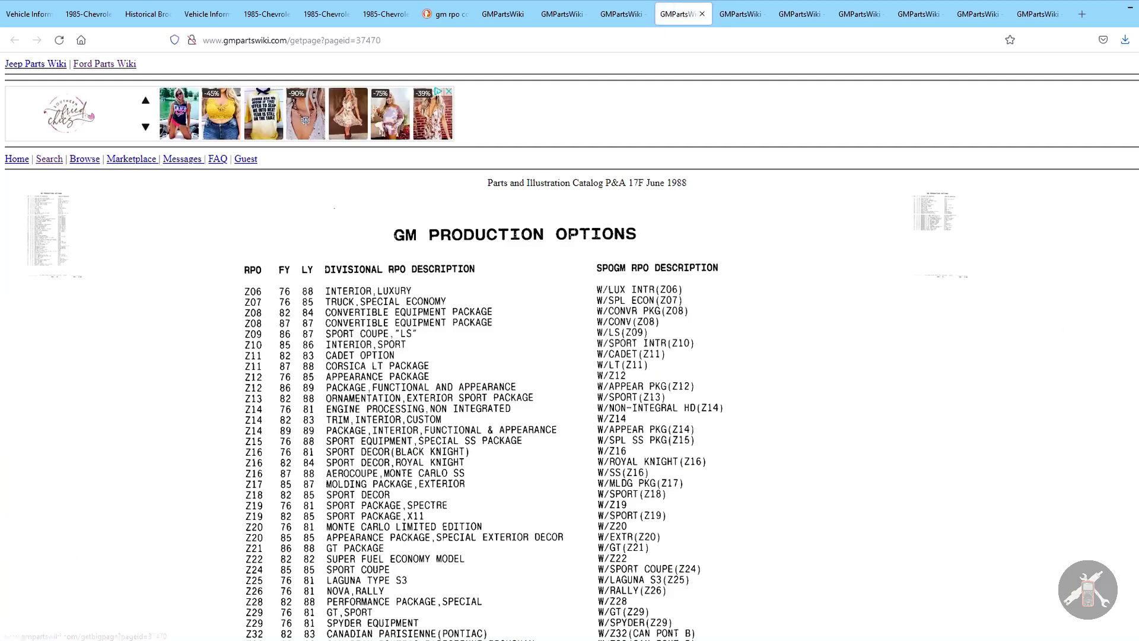
{"action": "scroll", "coordinate": [48, 249], "scroll_direction": "down", "scroll_amount": 1}
{"action": "scroll", "coordinate": [48, 250], "scroll_direction": "down", "scroll_amount": 1}
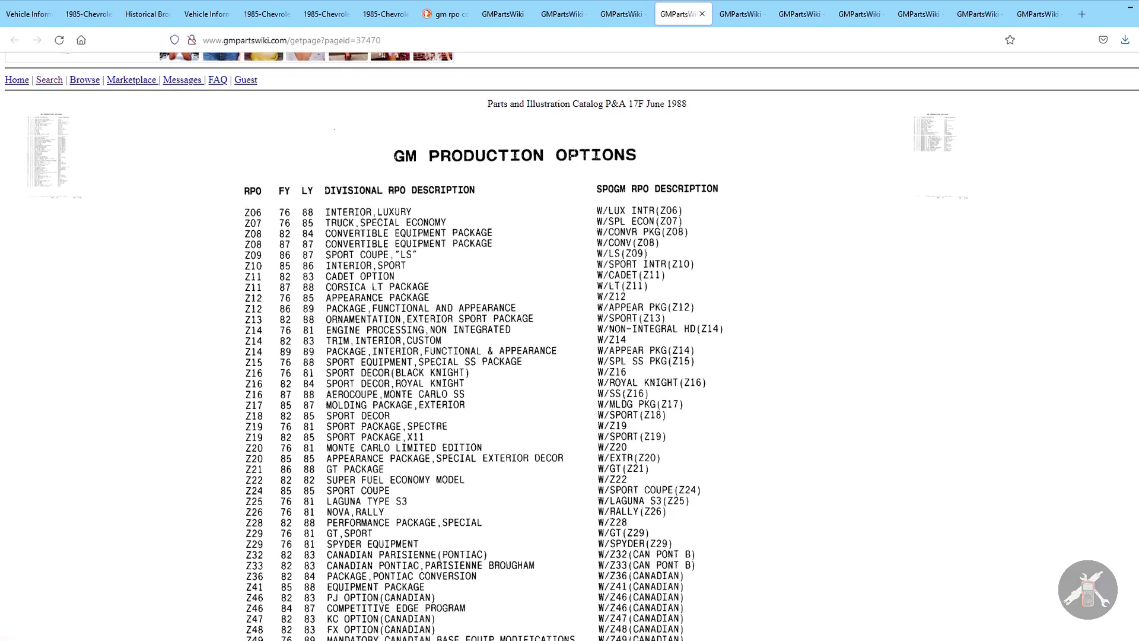
{"action": "scroll", "coordinate": [570, 344], "scroll_direction": "down", "scroll_amount": 1}
{"action": "scroll", "coordinate": [1000, 199], "scroll_direction": "up", "scroll_amount": 1}
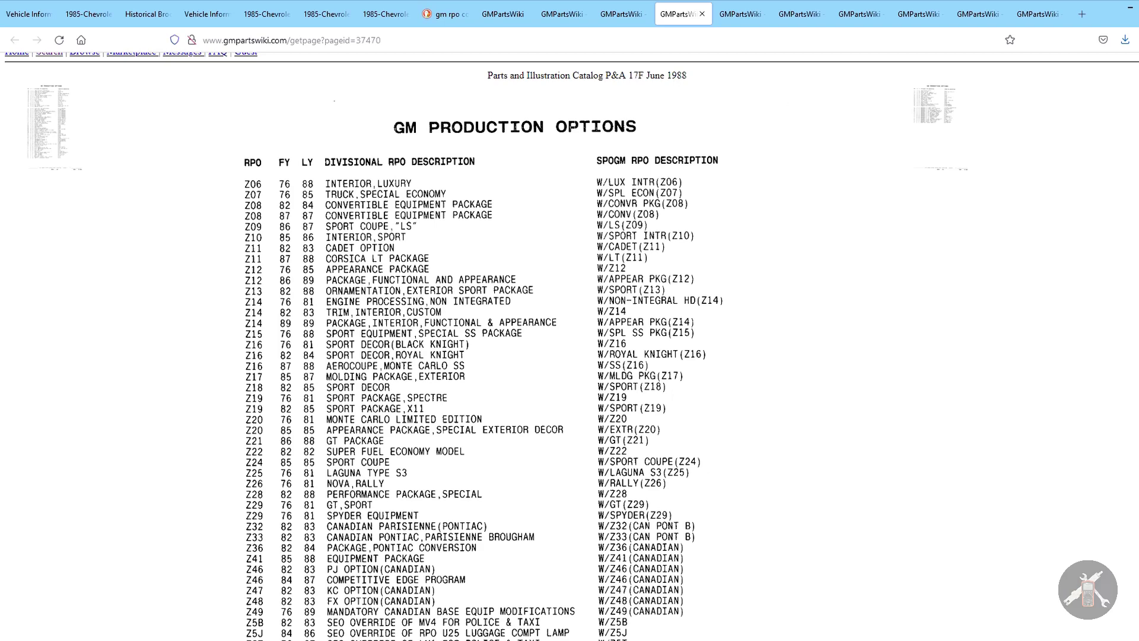
{"action": "scroll", "coordinate": [569, 344], "scroll_direction": "down", "scroll_amount": 1}
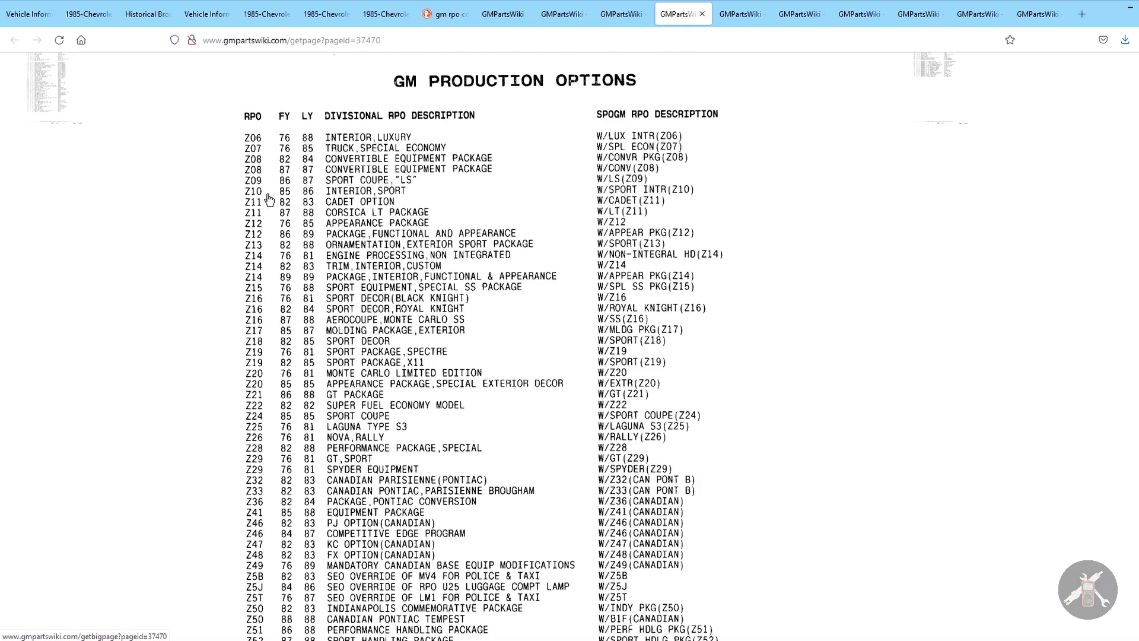
{"action": "scroll", "coordinate": [292, 262], "scroll_direction": "up", "scroll_amount": 2}
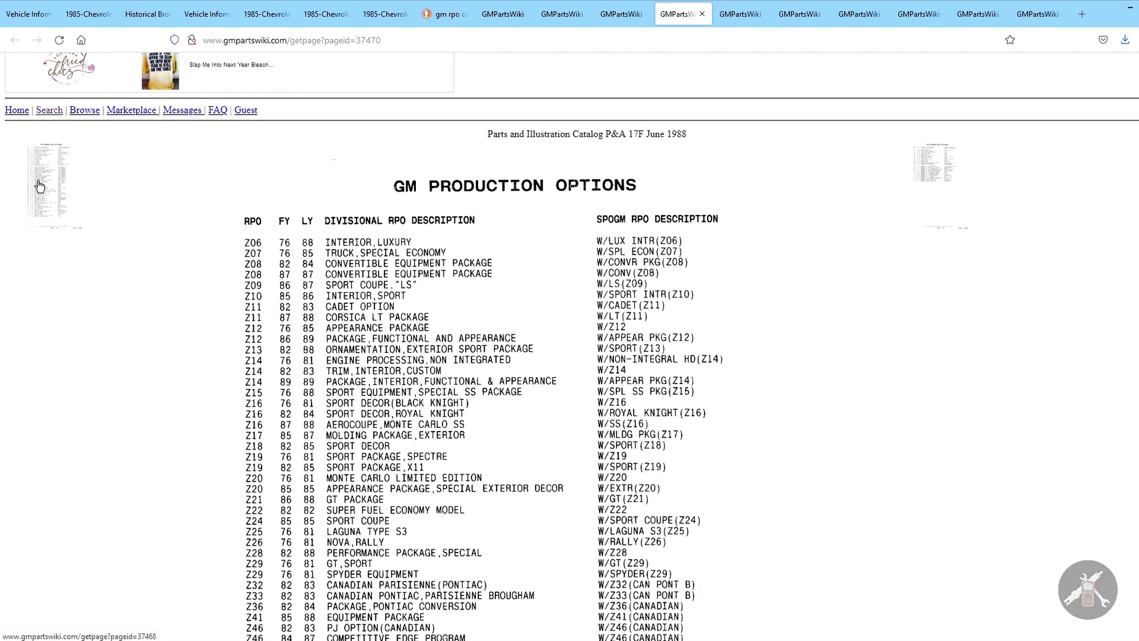
- Page back through the GM Production Options to the list starting at YC1, and request its full-size image but cancel the download
{"action": "left_click", "coordinate": [48, 186]}
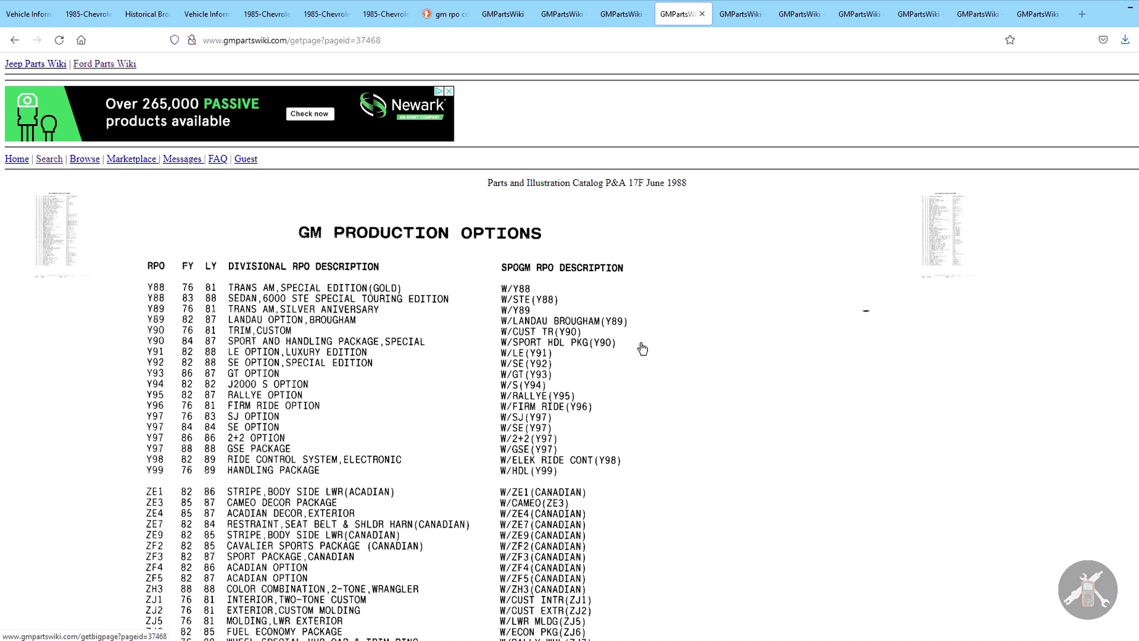
{"action": "left_click", "coordinate": [58, 243]}
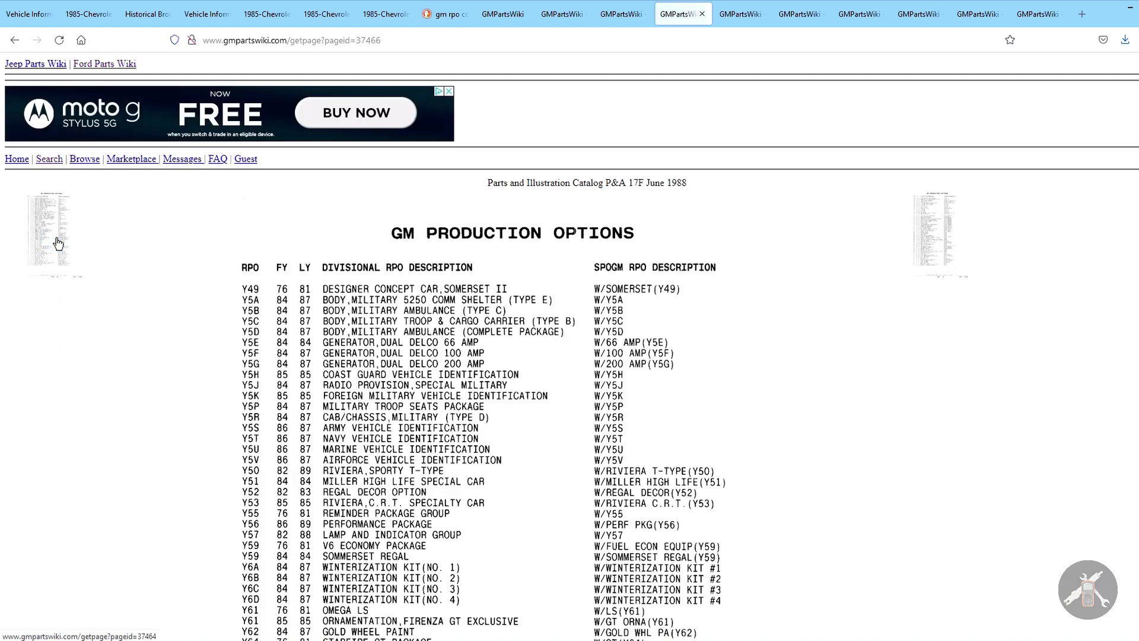
{"action": "left_click", "coordinate": [58, 243]}
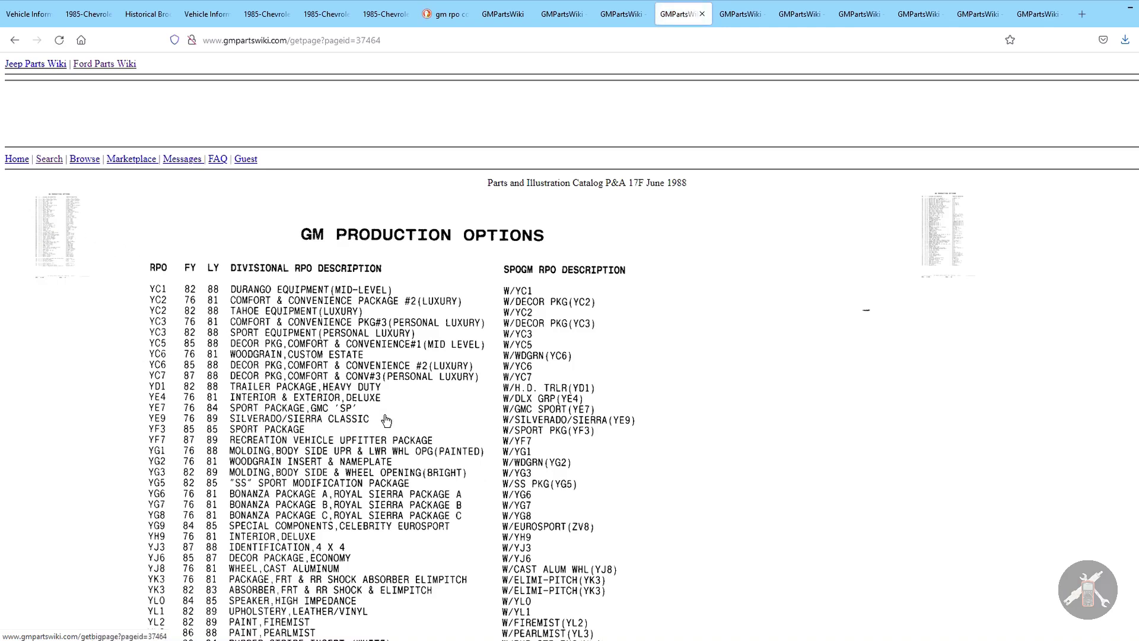
{"action": "left_click", "coordinate": [378, 352]}
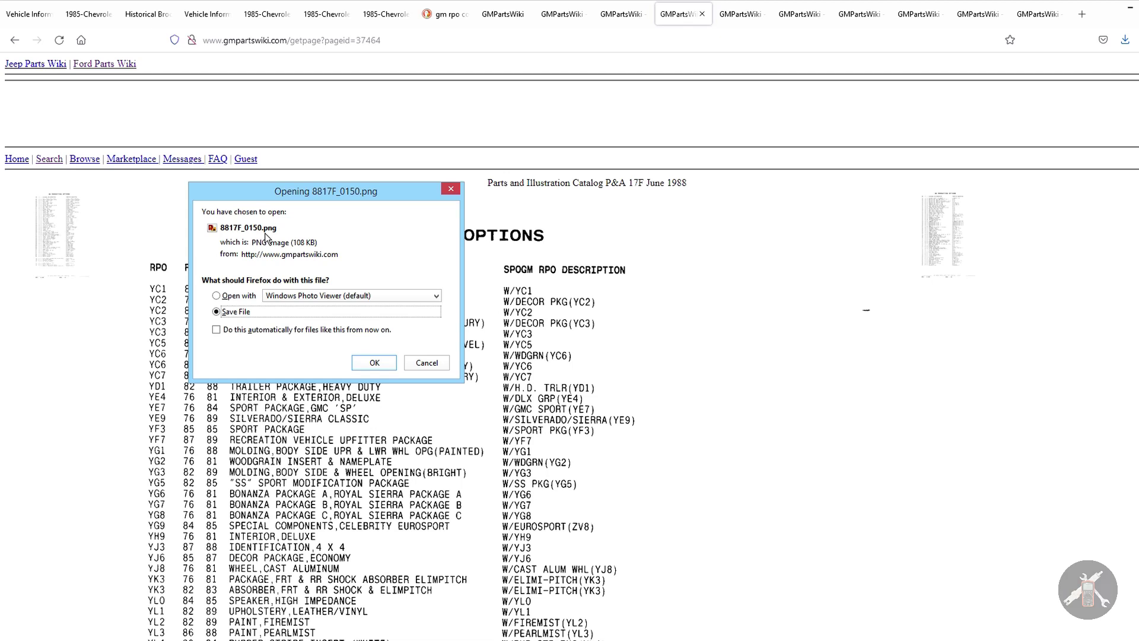
{"action": "left_click", "coordinate": [432, 362]}
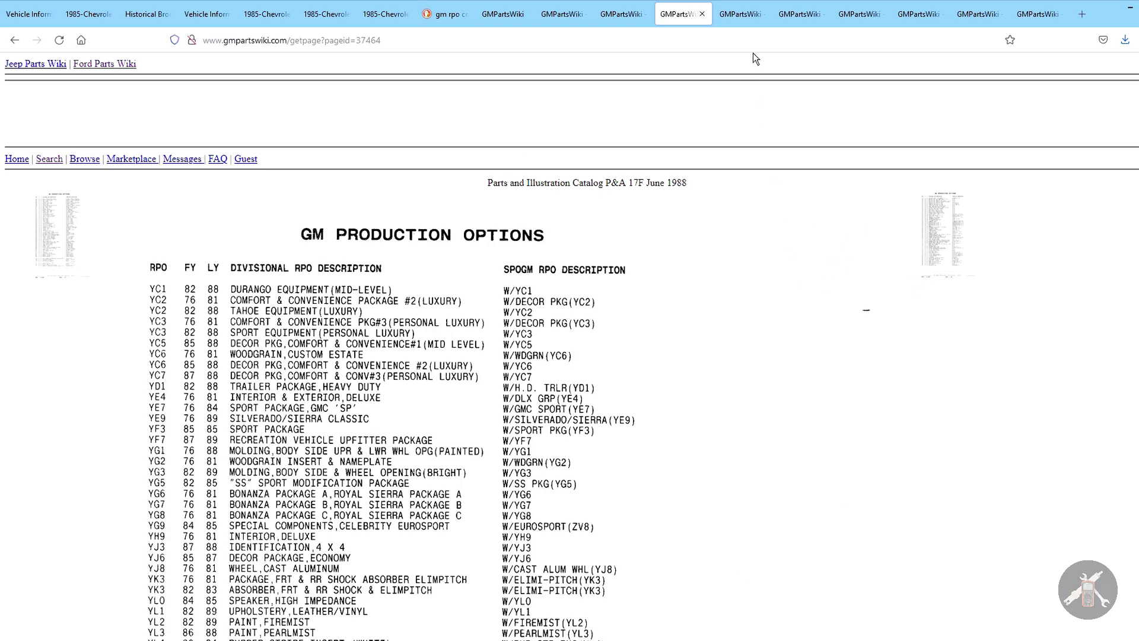
- Close the GM Production Options page starting at WH1 and read the 1986-88 Transmission Identification page
{"action": "left_click", "coordinate": [730, 17]}
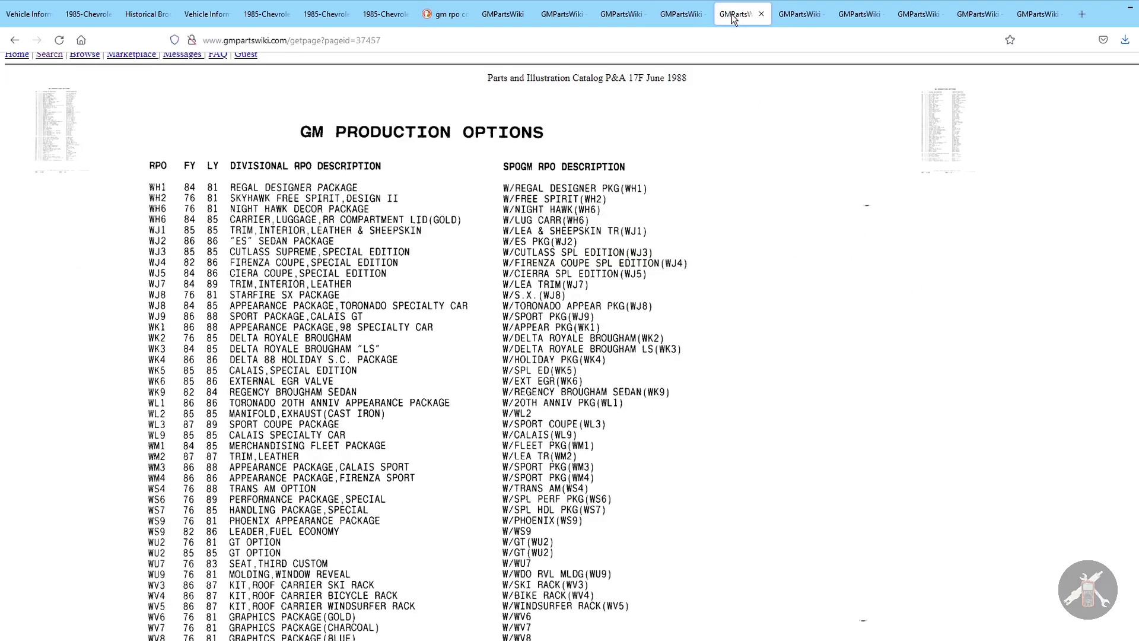
{"action": "left_click", "coordinate": [761, 14]}
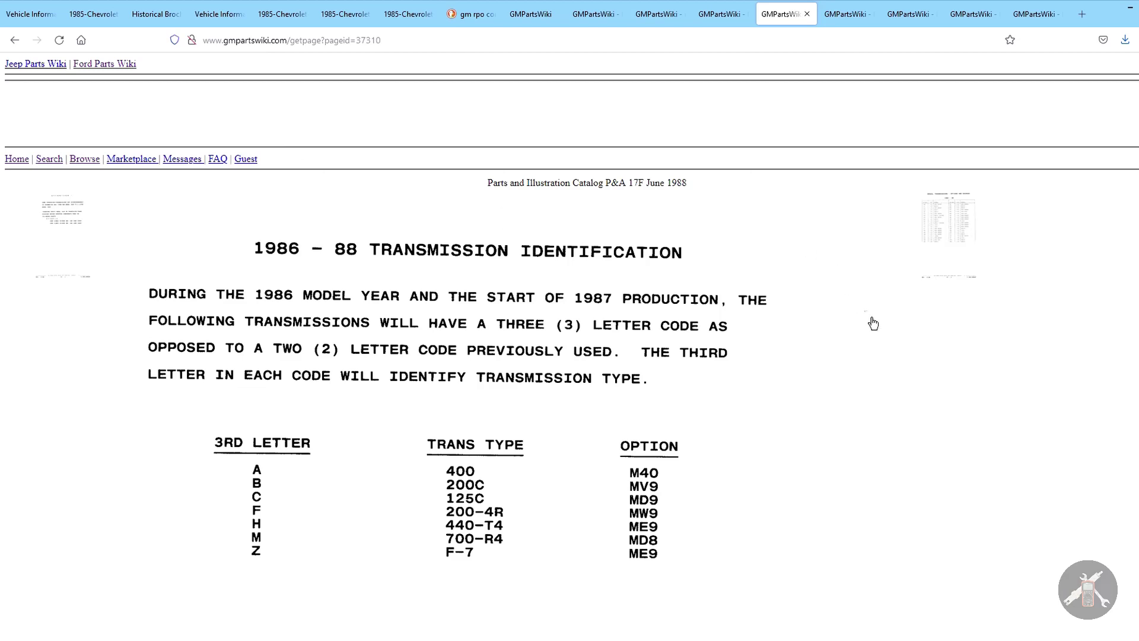
{"action": "scroll", "coordinate": [825, 437], "scroll_direction": "down", "scroll_amount": 2}
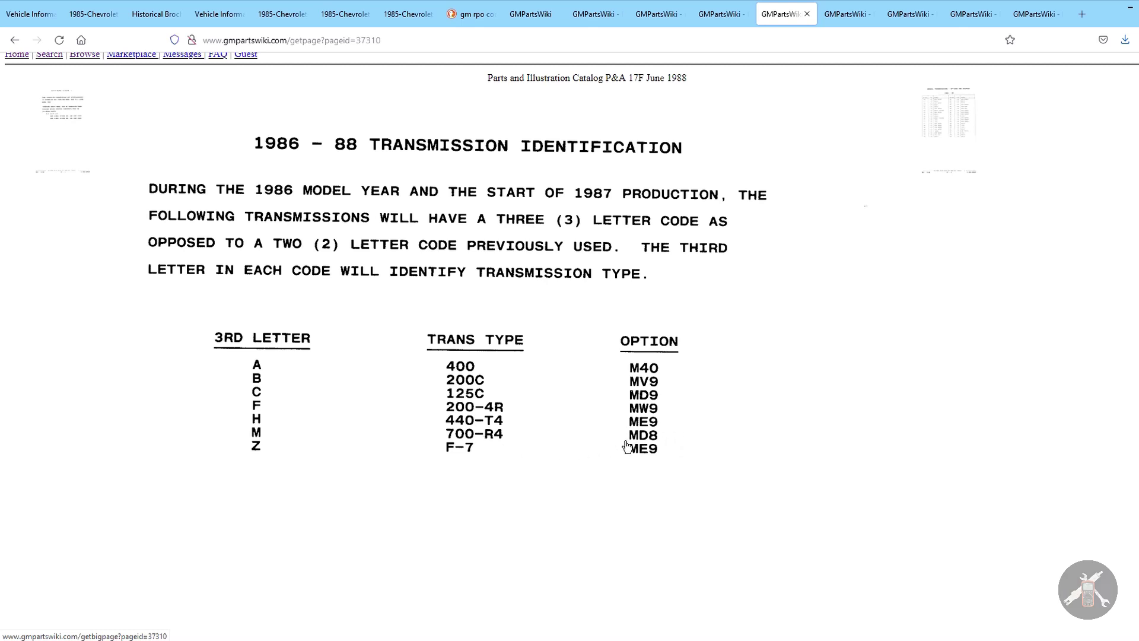
- Examine the passenger 1985 THM 700-R4 (MD8) transmission parts tables in both open copies
{"action": "left_click", "coordinate": [829, 17]}
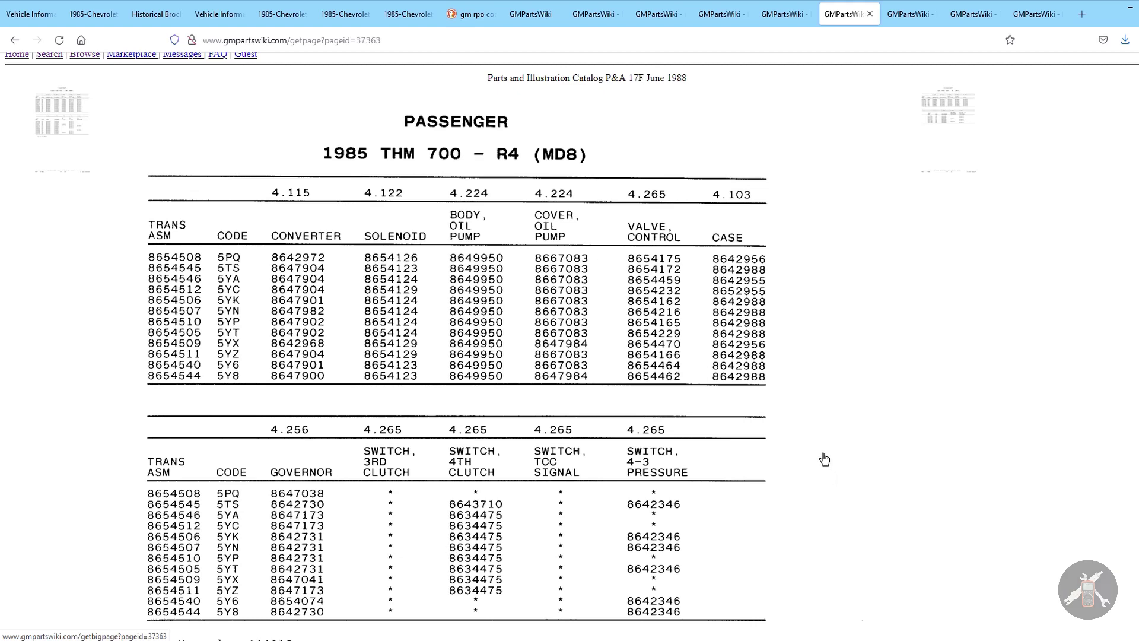
{"action": "scroll", "coordinate": [821, 457], "scroll_direction": "down", "scroll_amount": 2}
{"action": "scroll", "coordinate": [819, 457], "scroll_direction": "up", "scroll_amount": 4}
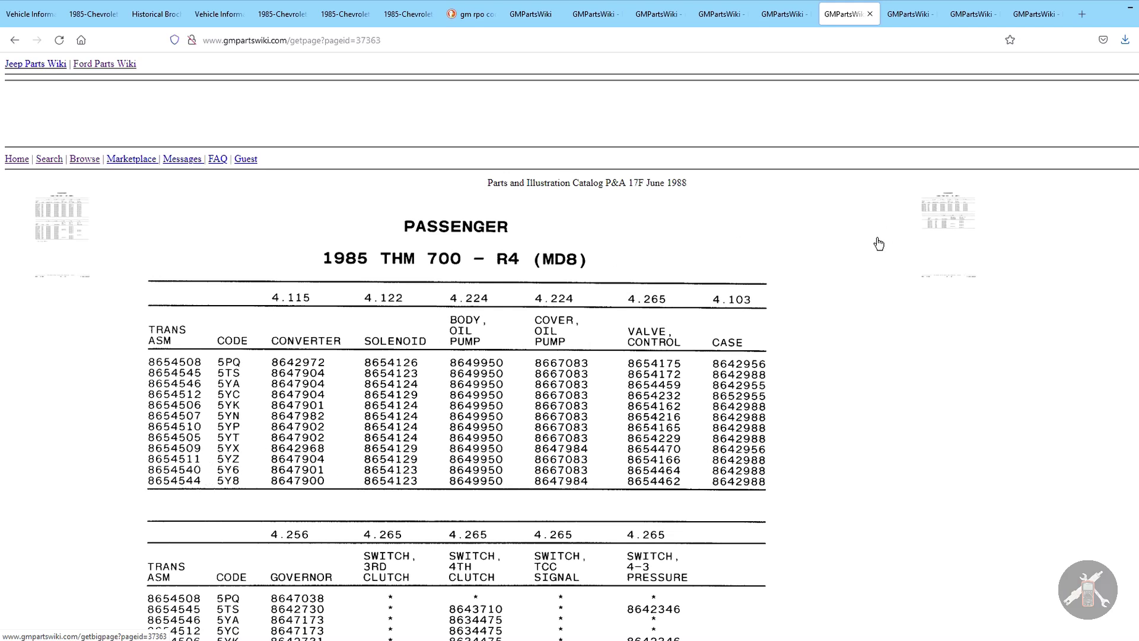
{"action": "left_click", "coordinate": [907, 17]}
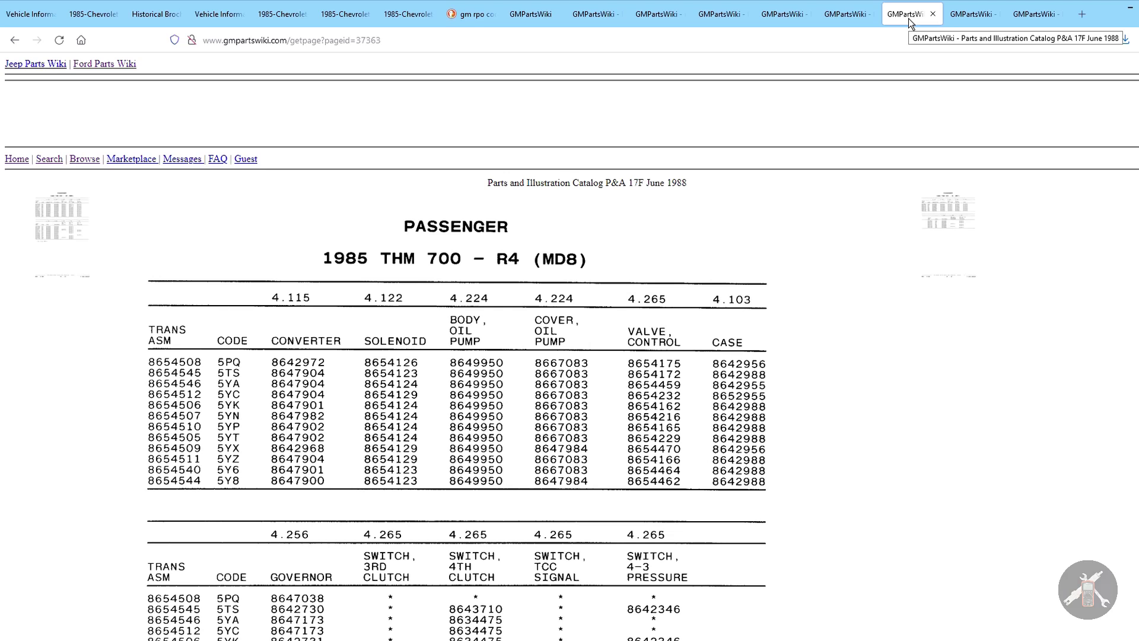
- Review the 1985 engine assembly codes and the 1985-88 "F" engine emission controls parts list for the 5.0L V8 (LB9)
{"action": "left_click", "coordinate": [961, 15]}
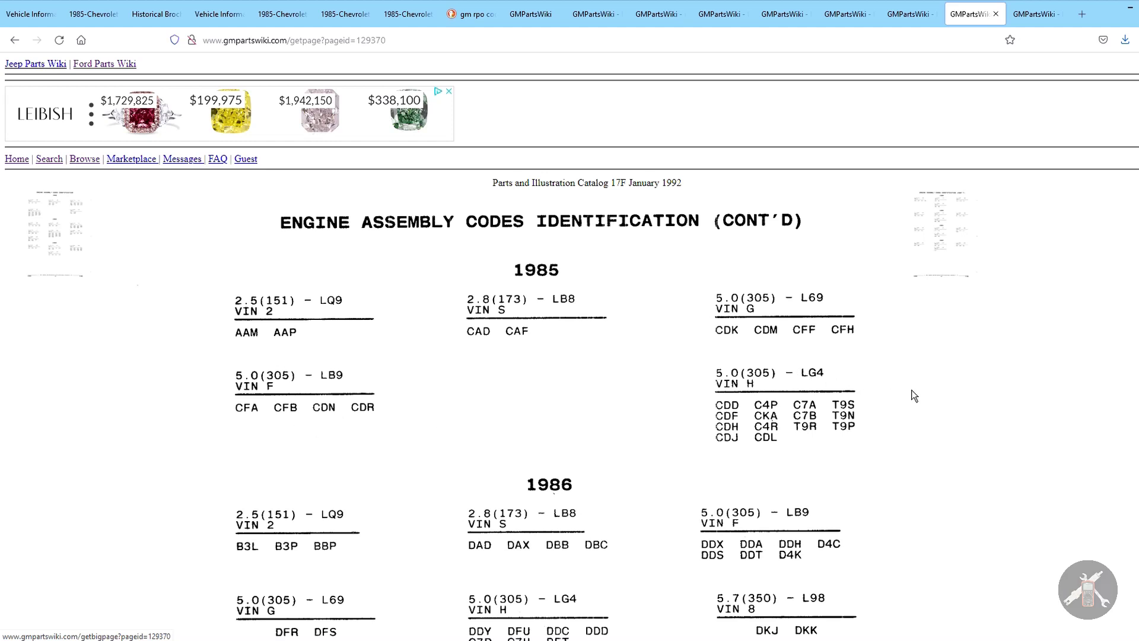
{"action": "left_click", "coordinate": [1030, 15]}
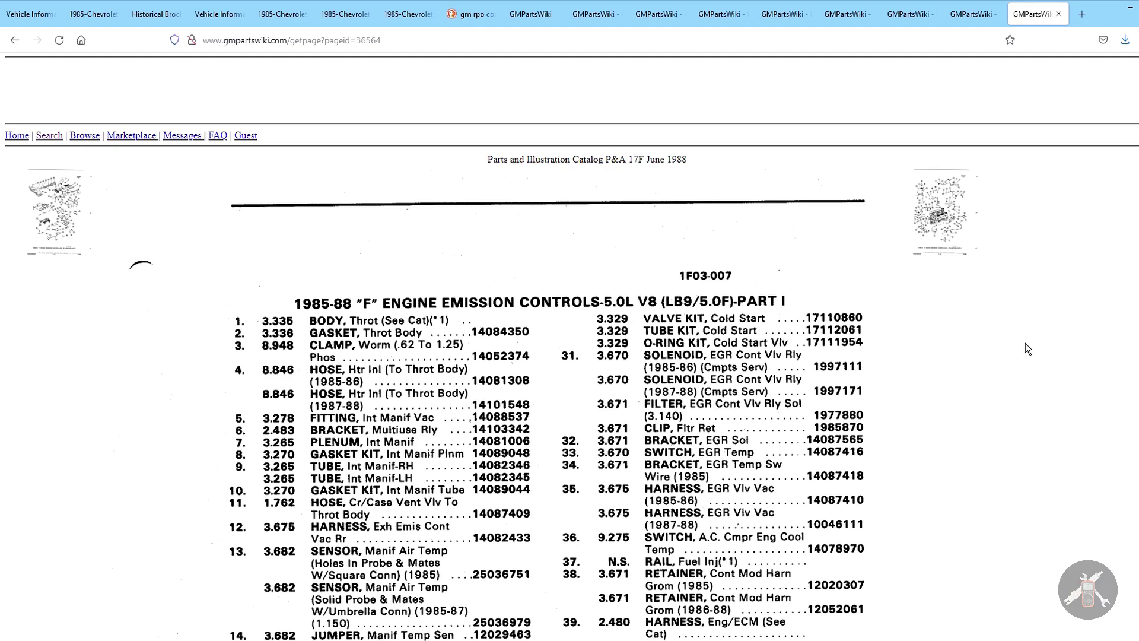
{"action": "scroll", "coordinate": [965, 372], "scroll_direction": "down", "scroll_amount": 2}
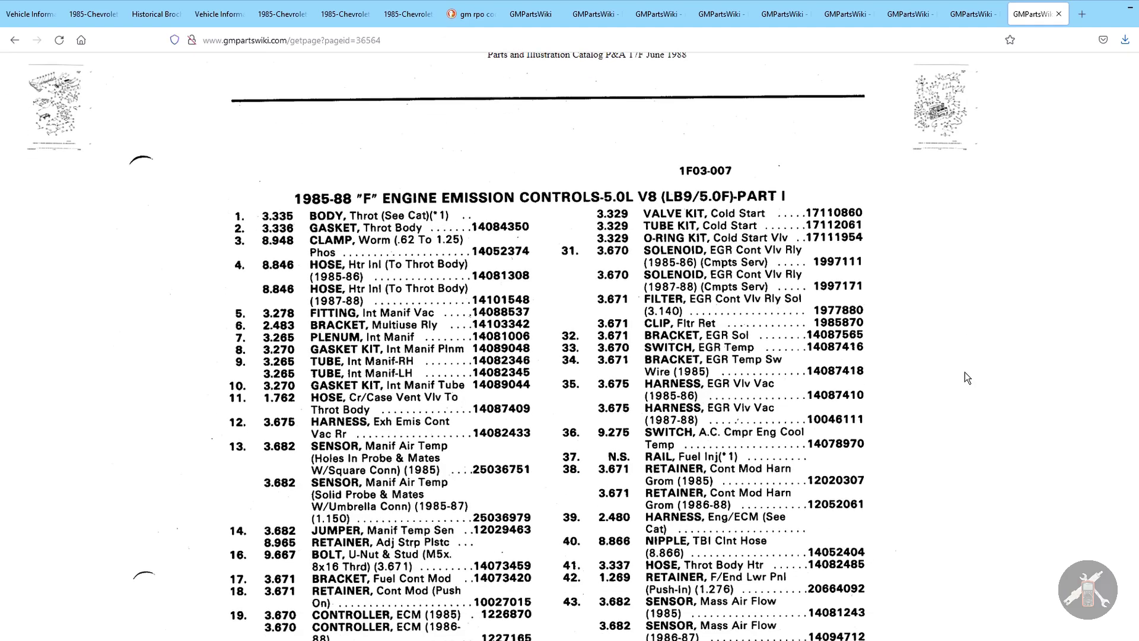
- Read through the 1985-88 "F" engine emission controls Part I parts list for the 5.0L V8 (LB9), including the ECM entries
{"action": "scroll", "coordinate": [569, 347], "scroll_direction": "down", "scroll_amount": 2}
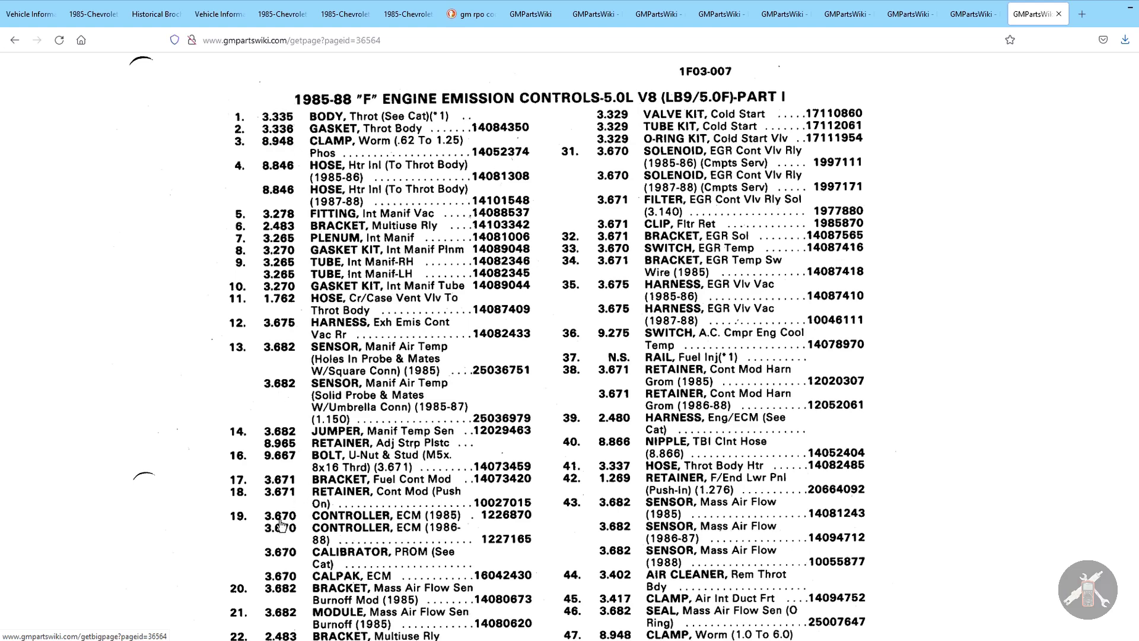
{"action": "scroll", "coordinate": [281, 525], "scroll_direction": "down", "scroll_amount": 3}
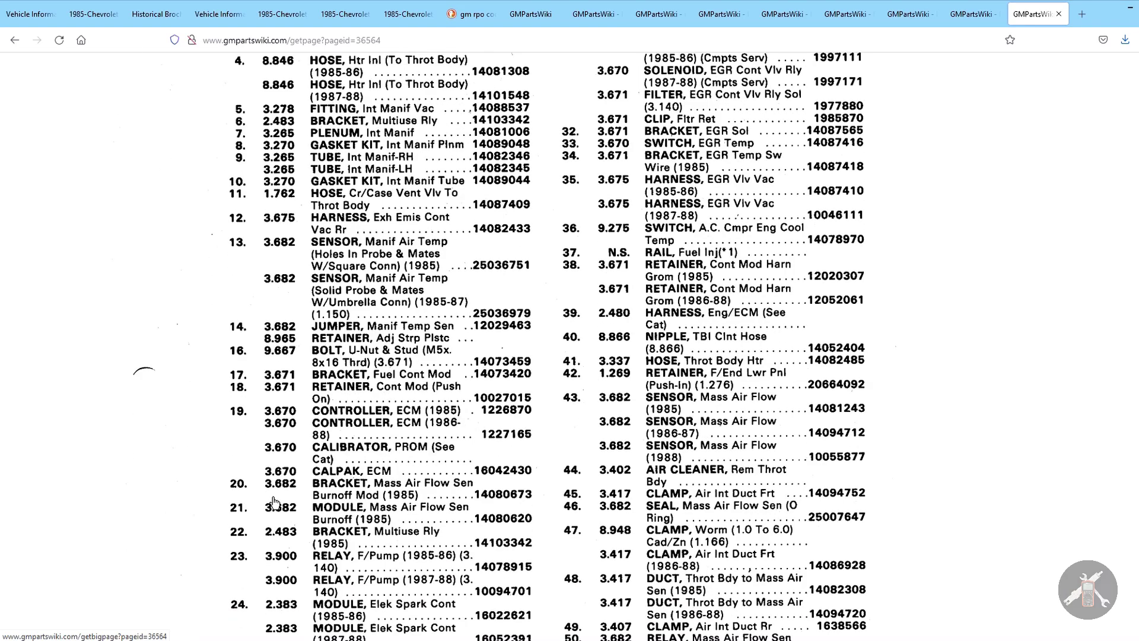
{"action": "scroll", "coordinate": [274, 503], "scroll_direction": "down", "scroll_amount": 6}
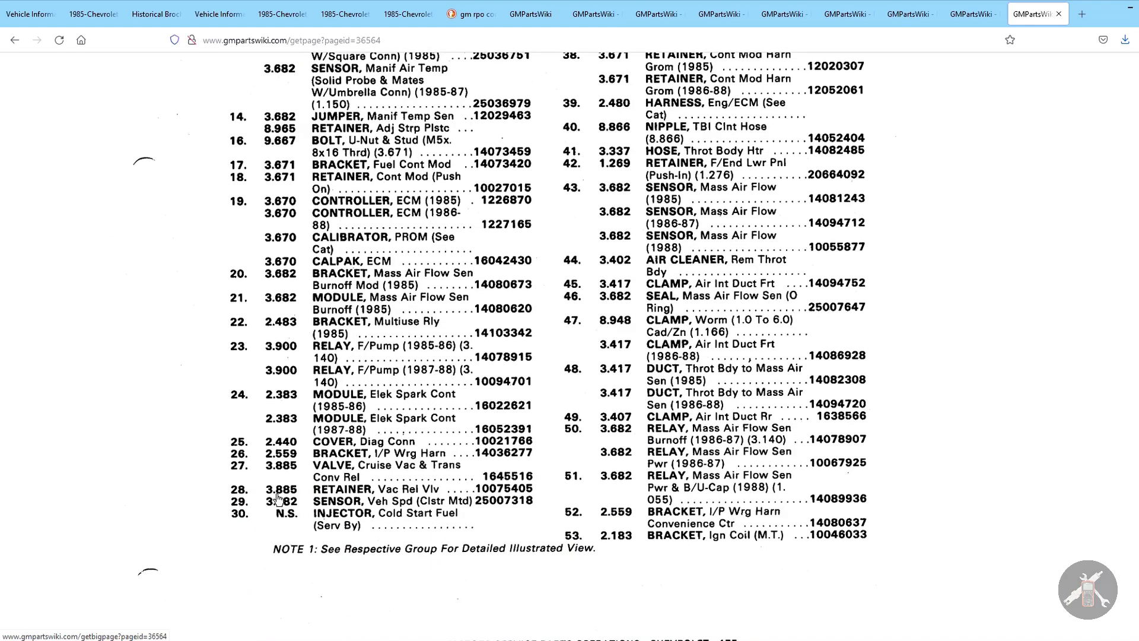
{"action": "scroll", "coordinate": [277, 500], "scroll_direction": "up", "scroll_amount": 9}
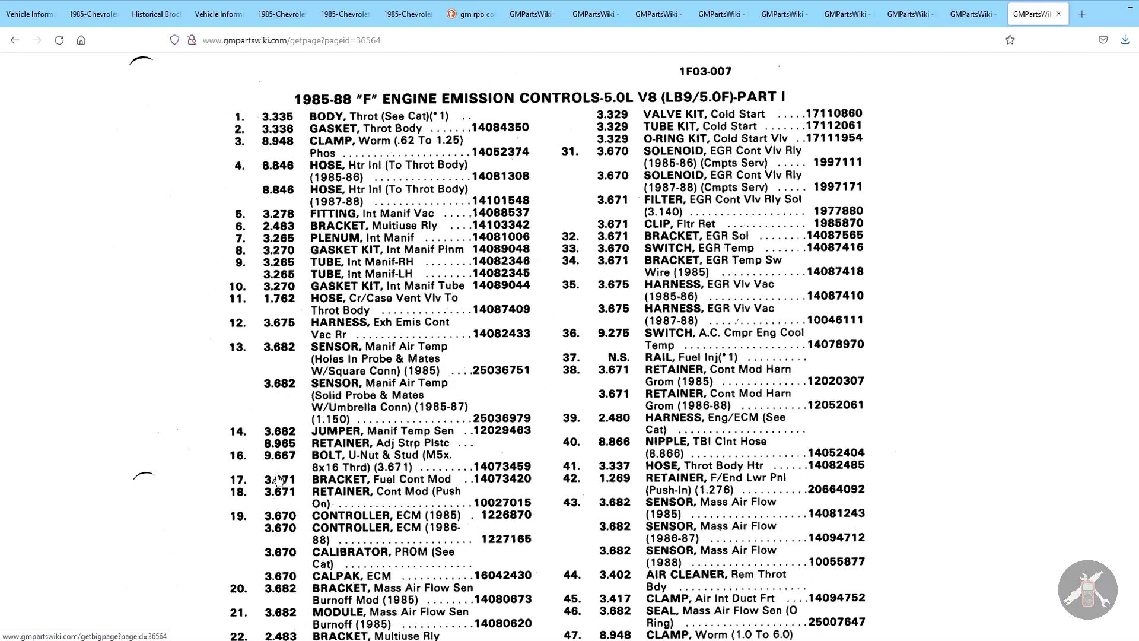
{"action": "scroll", "coordinate": [421, 225], "scroll_direction": "up", "scroll_amount": 7}
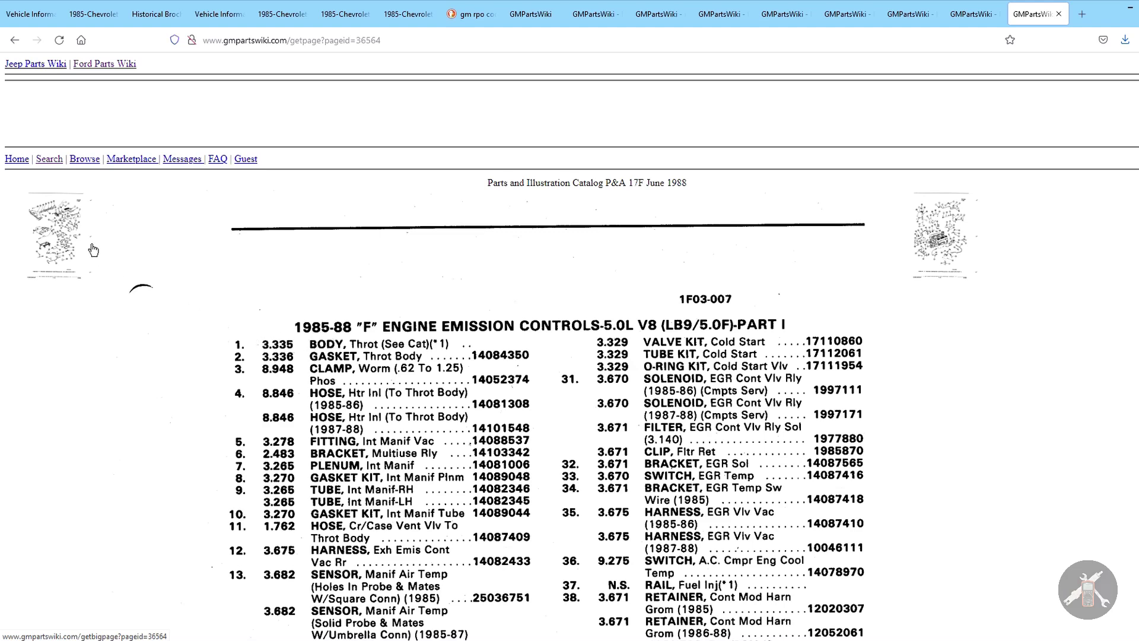
- Open the preceding catalog page with the 1F03-007 illustration and examine its intake, wiring harness and sensor drawings
{"action": "left_click", "coordinate": [60, 249]}
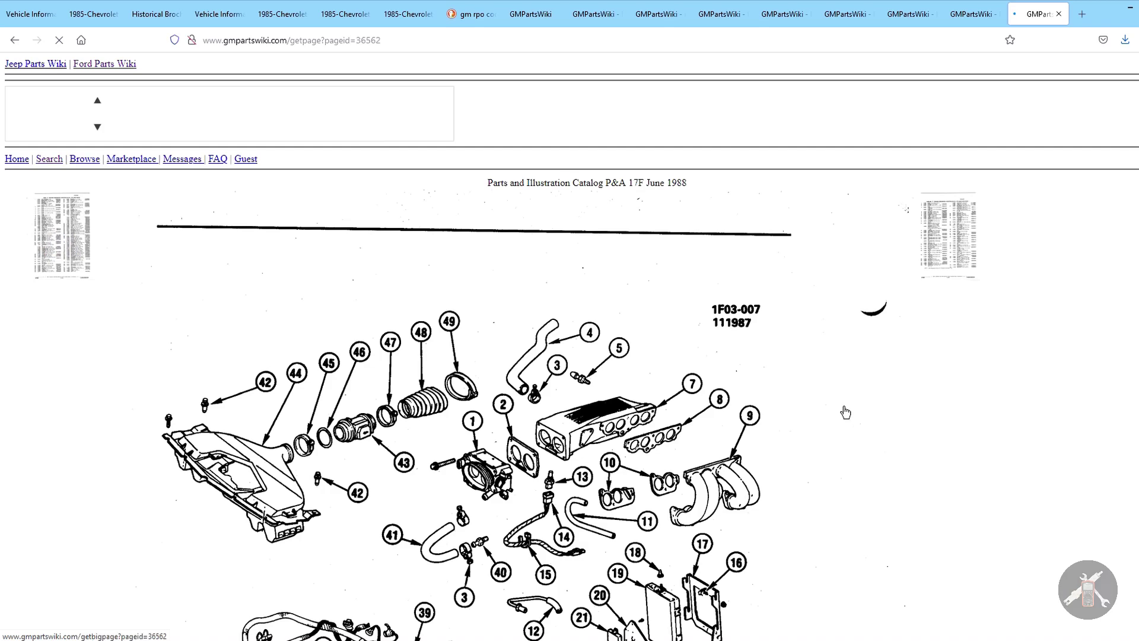
{"action": "scroll", "coordinate": [569, 344], "scroll_direction": "down", "scroll_amount": 4}
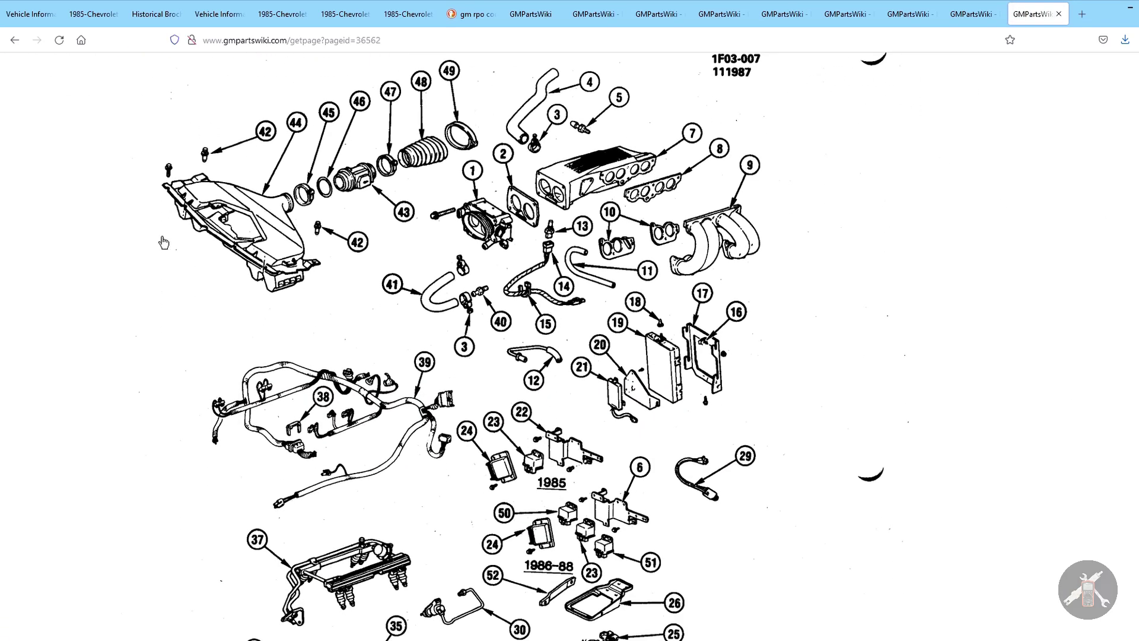
{"action": "scroll", "coordinate": [786, 173], "scroll_direction": "down", "scroll_amount": 2}
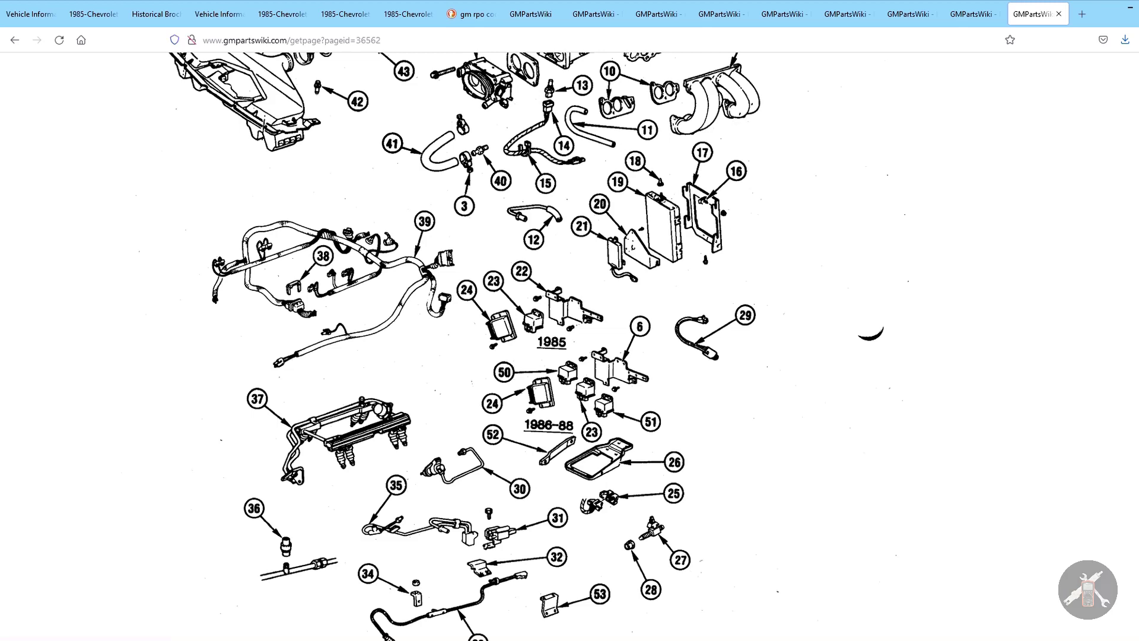
{"action": "scroll", "coordinate": [795, 172], "scroll_direction": "up", "scroll_amount": 2}
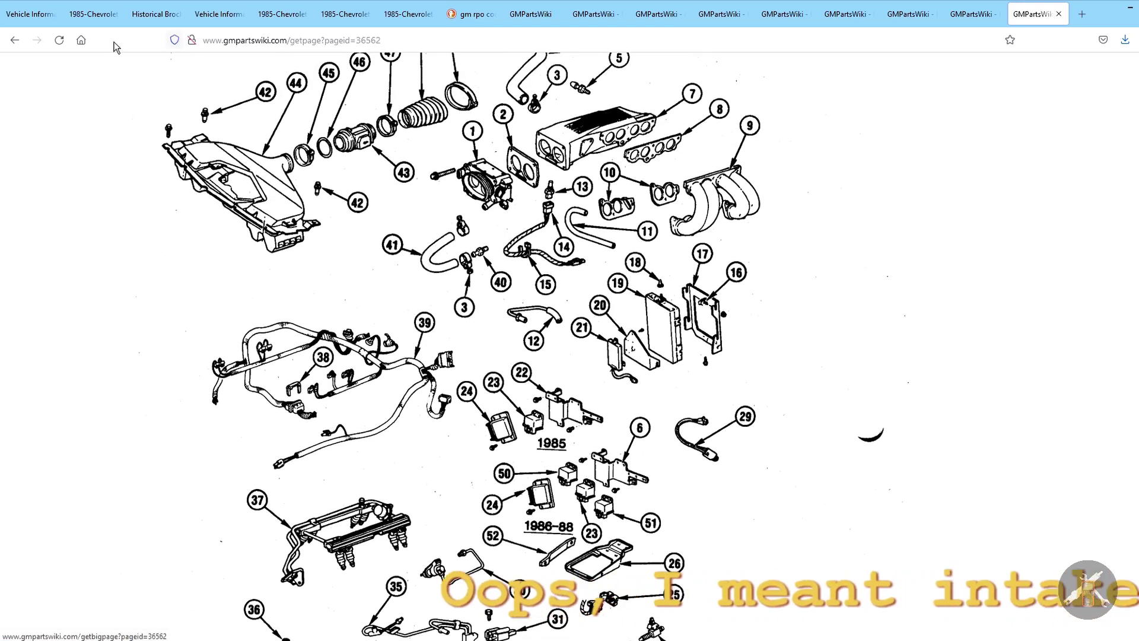
{"action": "scroll", "coordinate": [1021, 178], "scroll_direction": "up", "scroll_amount": 3}
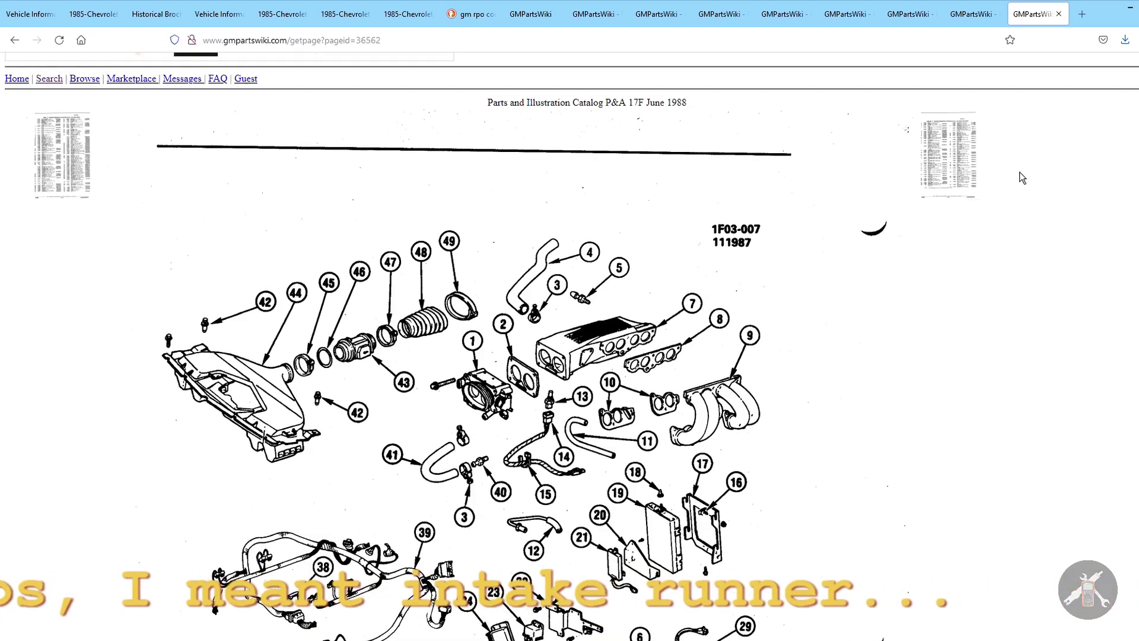
- Return to the Part I parts list, open the following 1F03-008 illustration, and examine the 1985-87 emission controls Part II drawing
{"action": "left_click", "coordinate": [949, 155]}
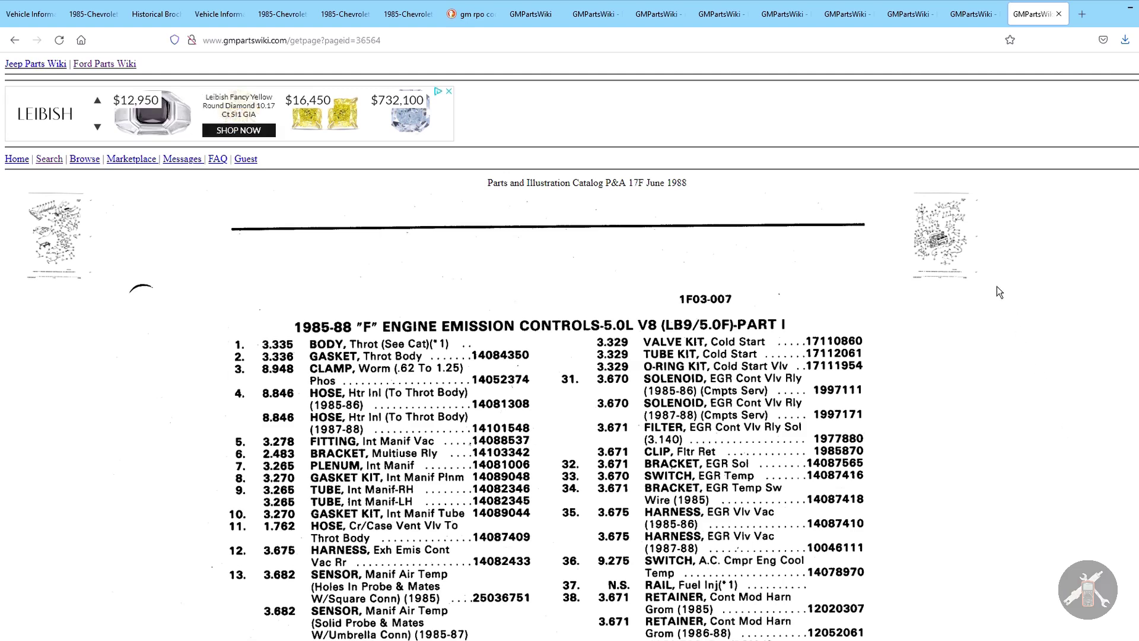
{"action": "left_click", "coordinate": [948, 254]}
{"action": "scroll", "coordinate": [1023, 312], "scroll_direction": "down", "scroll_amount": 5}
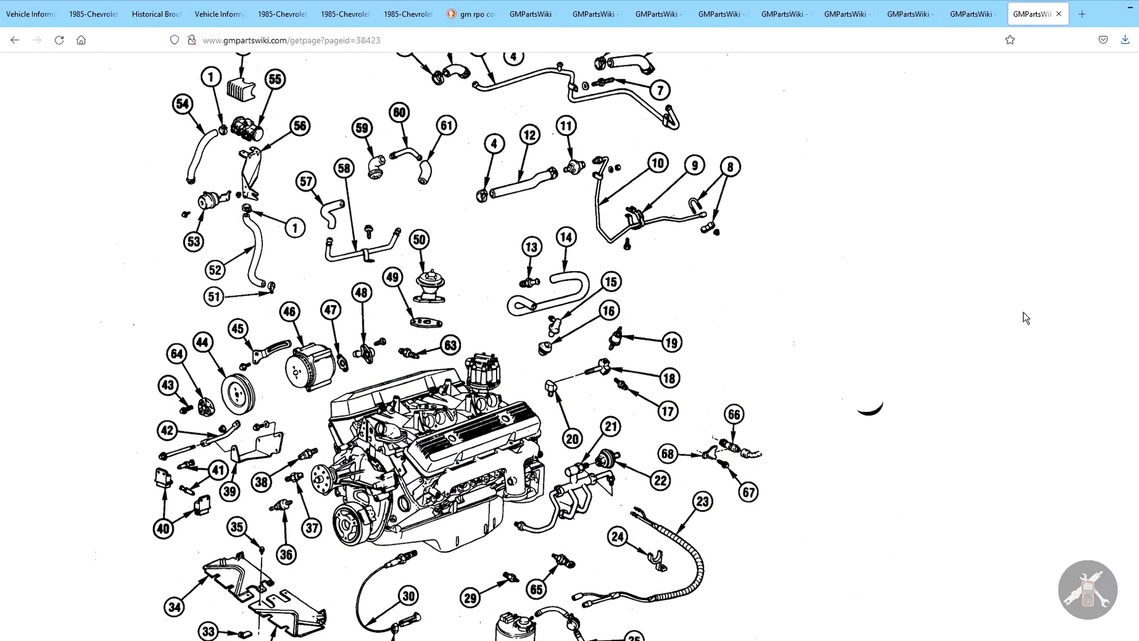
{"action": "scroll", "coordinate": [1023, 312], "scroll_direction": "down", "scroll_amount": 2}
{"action": "scroll", "coordinate": [1024, 312], "scroll_direction": "down", "scroll_amount": 2}
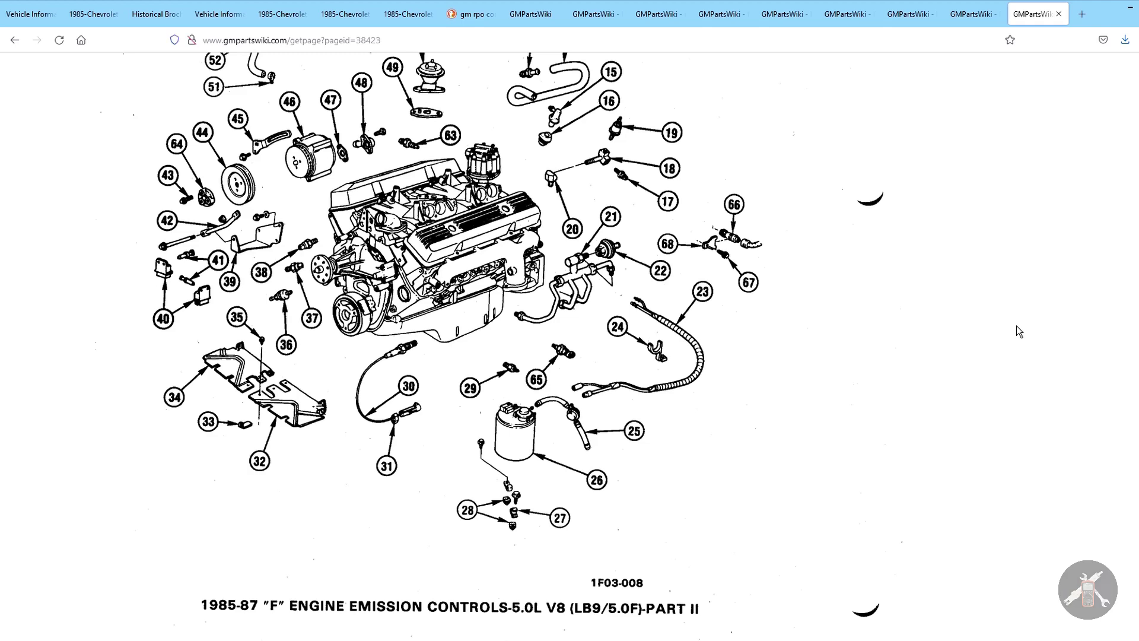
{"action": "scroll", "coordinate": [1019, 330], "scroll_direction": "down", "scroll_amount": 3}
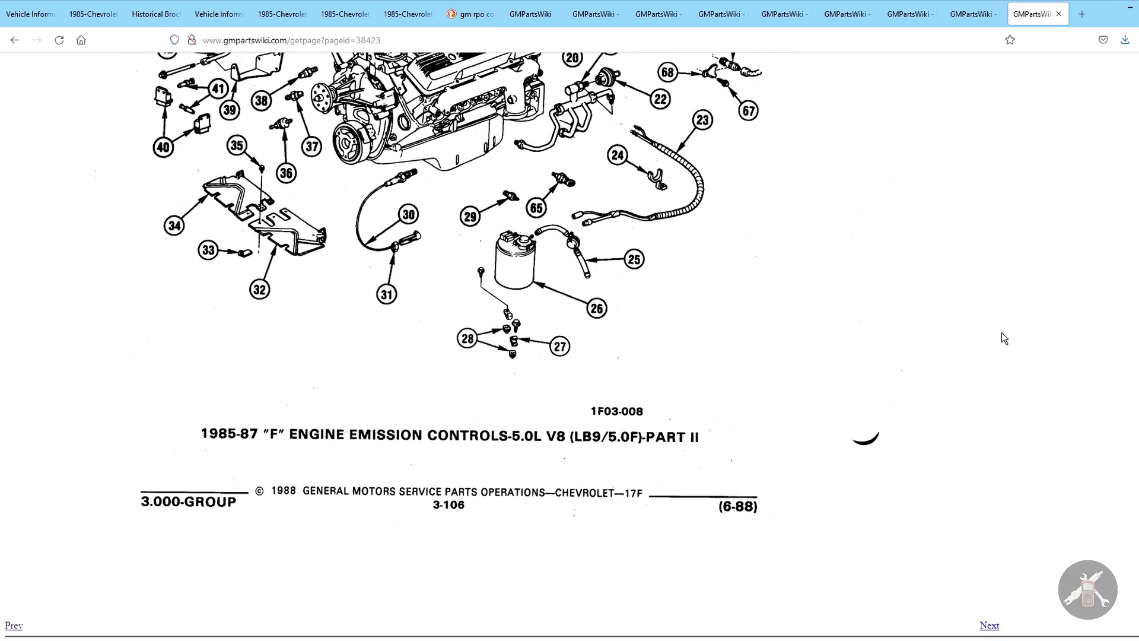
{"action": "scroll", "coordinate": [1002, 333], "scroll_direction": "up", "scroll_amount": 4}
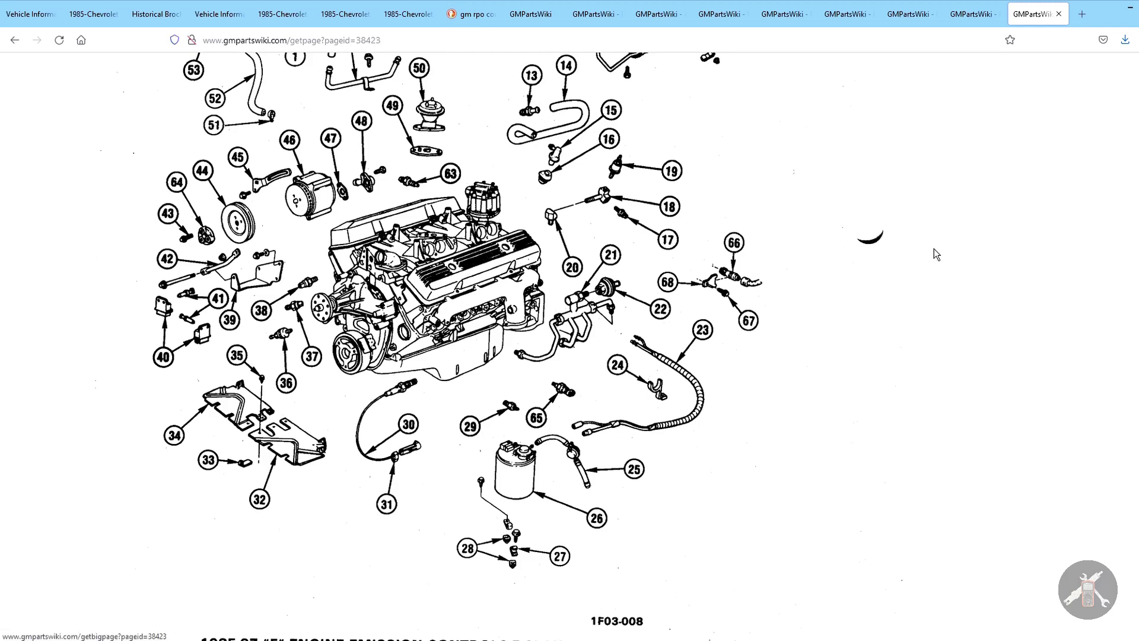
{"action": "scroll", "coordinate": [934, 249], "scroll_direction": "up", "scroll_amount": 6}
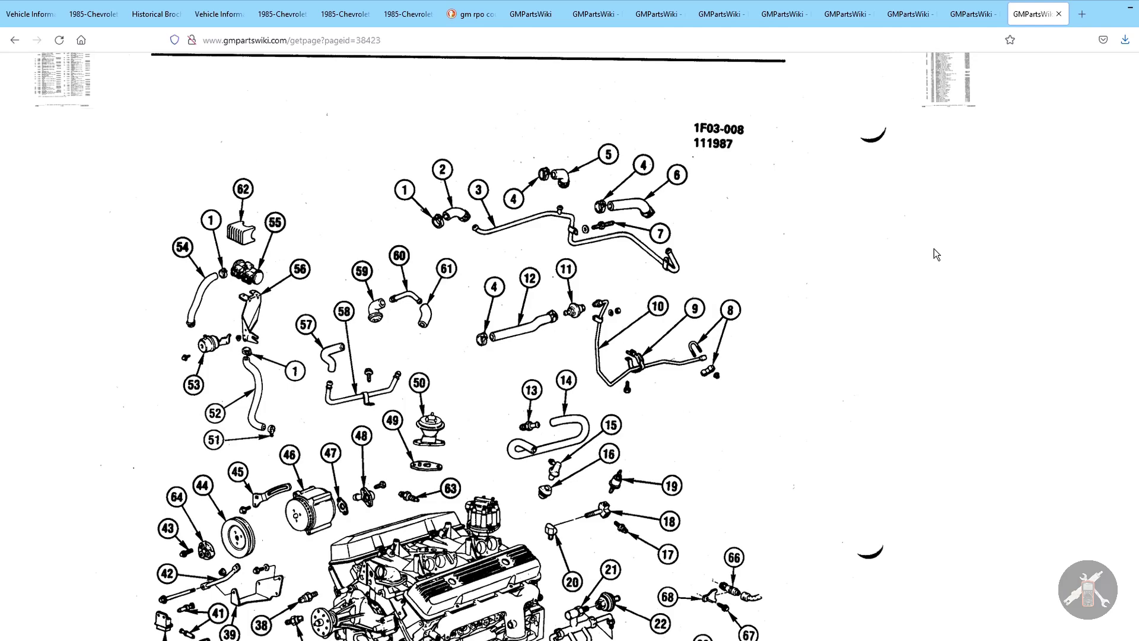
{"action": "scroll", "coordinate": [934, 248], "scroll_direction": "down", "scroll_amount": 4}
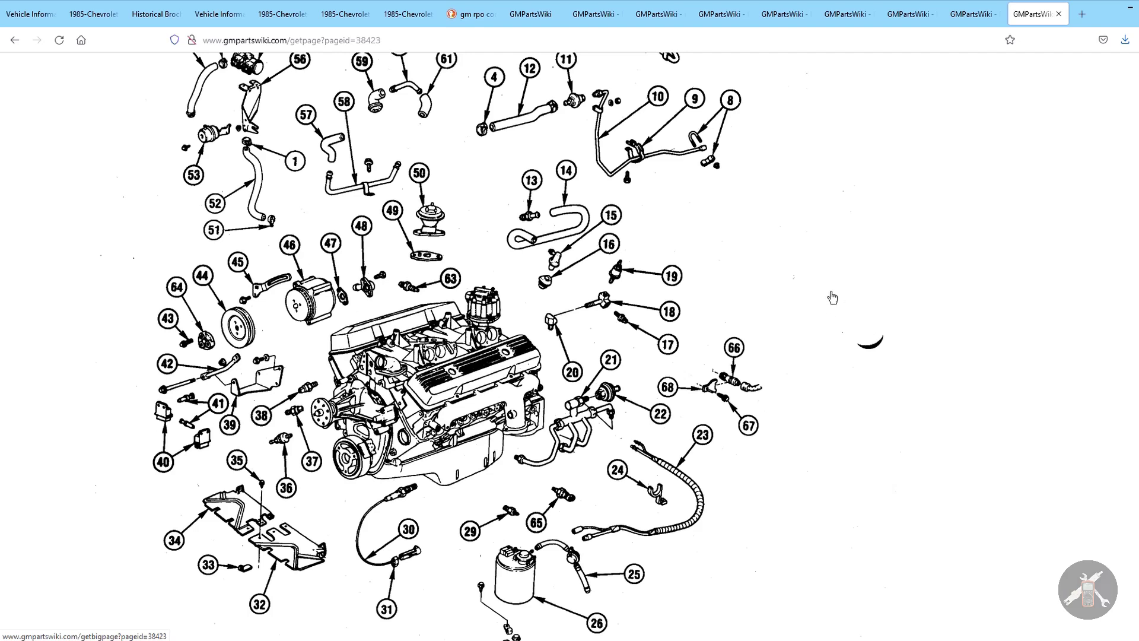
{"action": "scroll", "coordinate": [827, 296], "scroll_direction": "down", "scroll_amount": 5}
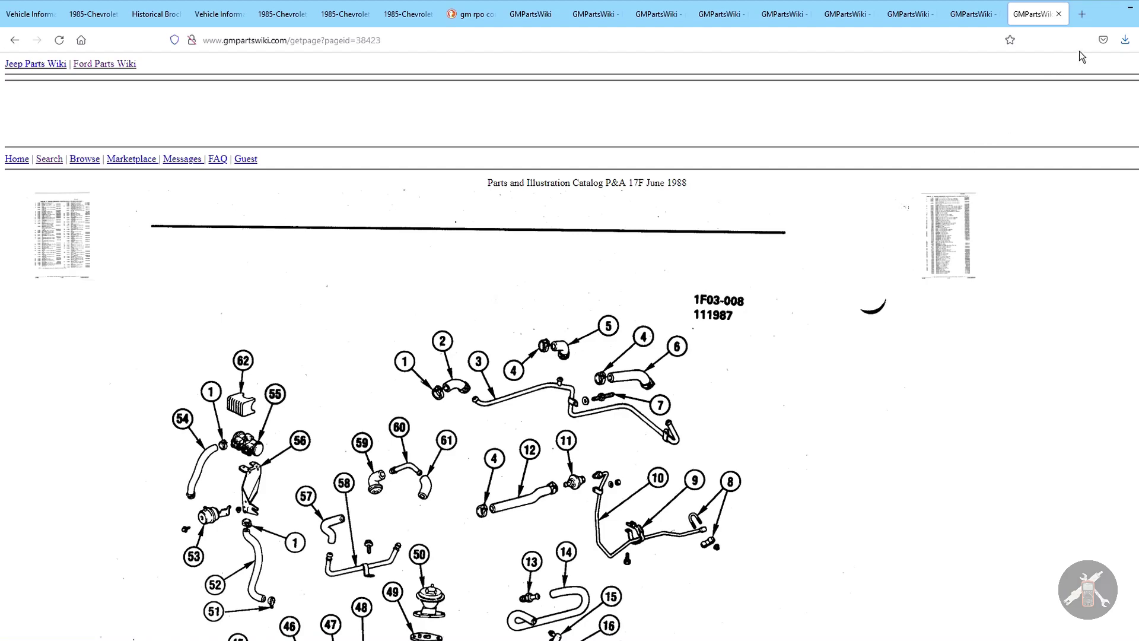
- Switch to the RPO decoded.xlsx spreadsheet in LibreOffice Calc and review the full list of decoded option codes and their sources
{"action": "left_click", "coordinate": [1129, 7]}
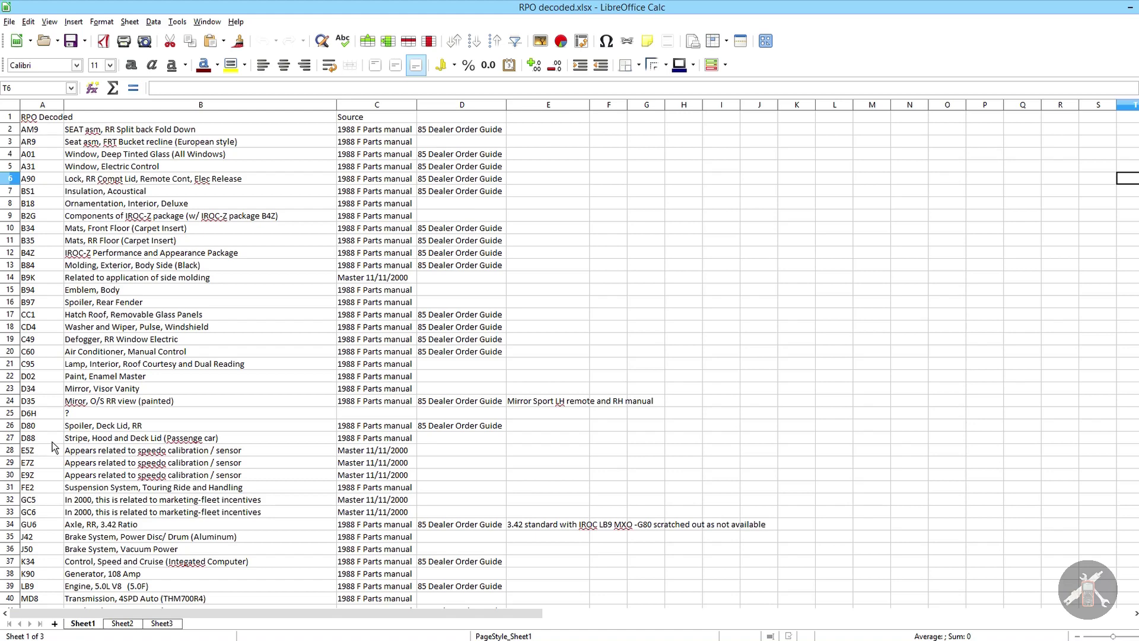
{"action": "scroll", "coordinate": [54, 446], "scroll_direction": "down", "scroll_amount": 3}
{"action": "scroll", "coordinate": [54, 446], "scroll_direction": "down", "scroll_amount": 3}
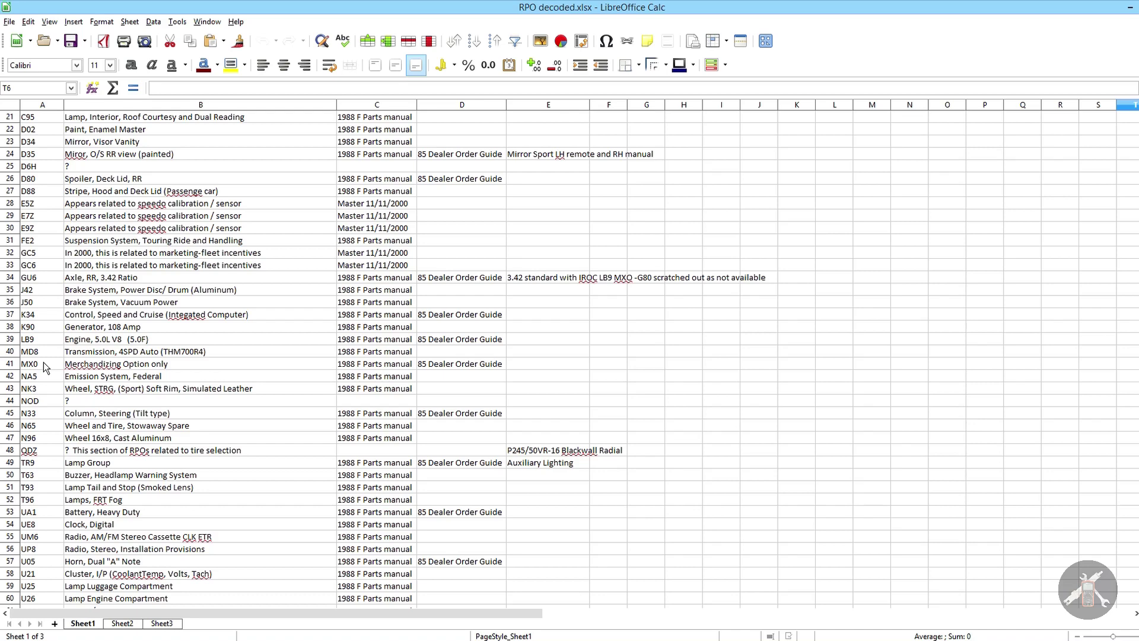
{"action": "scroll", "coordinate": [44, 363], "scroll_direction": "down", "scroll_amount": 7}
{"action": "scroll", "coordinate": [44, 362], "scroll_direction": "down", "scroll_amount": 7}
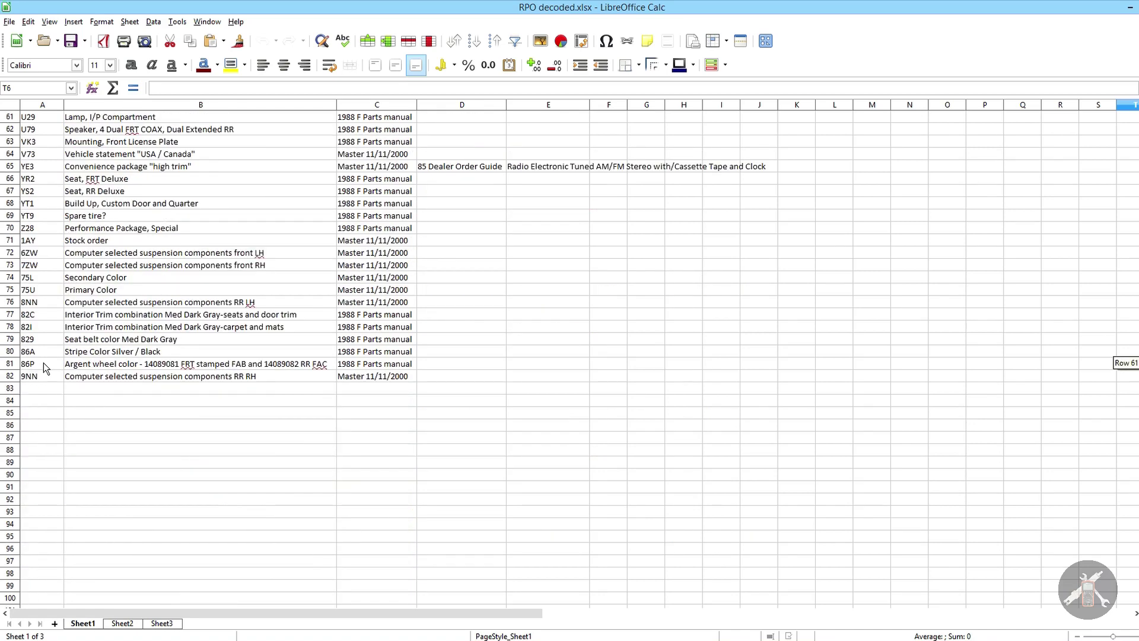
{"action": "scroll", "coordinate": [44, 362], "scroll_direction": "up", "scroll_amount": 3}
{"action": "scroll", "coordinate": [44, 362], "scroll_direction": "up", "scroll_amount": 3}
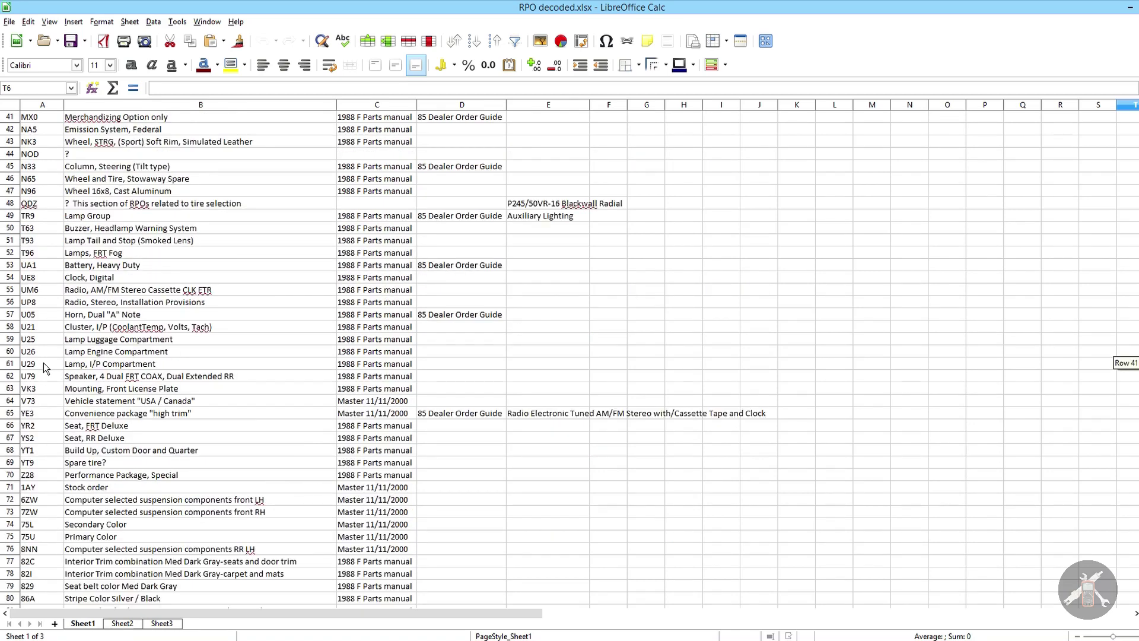
{"action": "scroll", "coordinate": [44, 315], "scroll_direction": "up", "scroll_amount": 3}
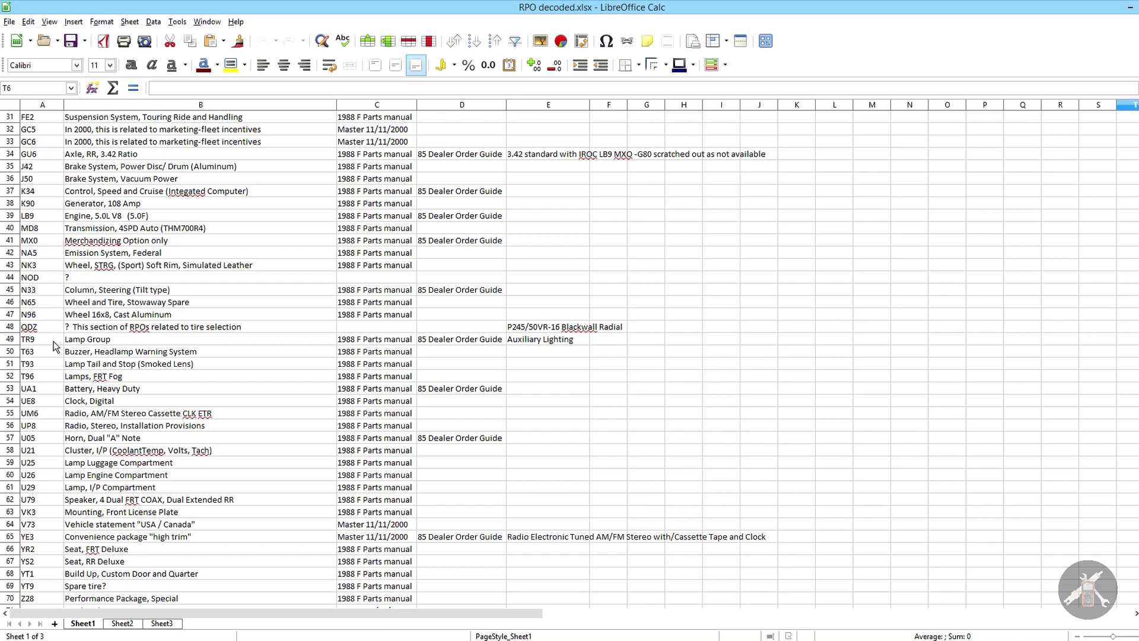
{"action": "scroll", "coordinate": [51, 344], "scroll_direction": "down", "scroll_amount": 3}
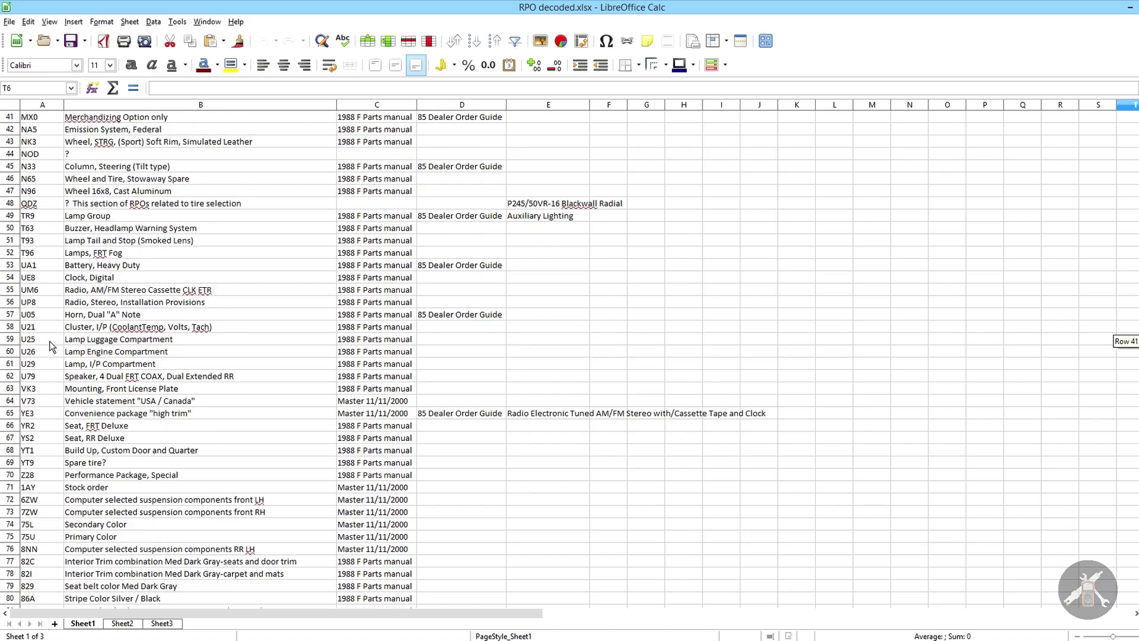
{"action": "scroll", "coordinate": [52, 346], "scroll_direction": "down", "scroll_amount": 3}
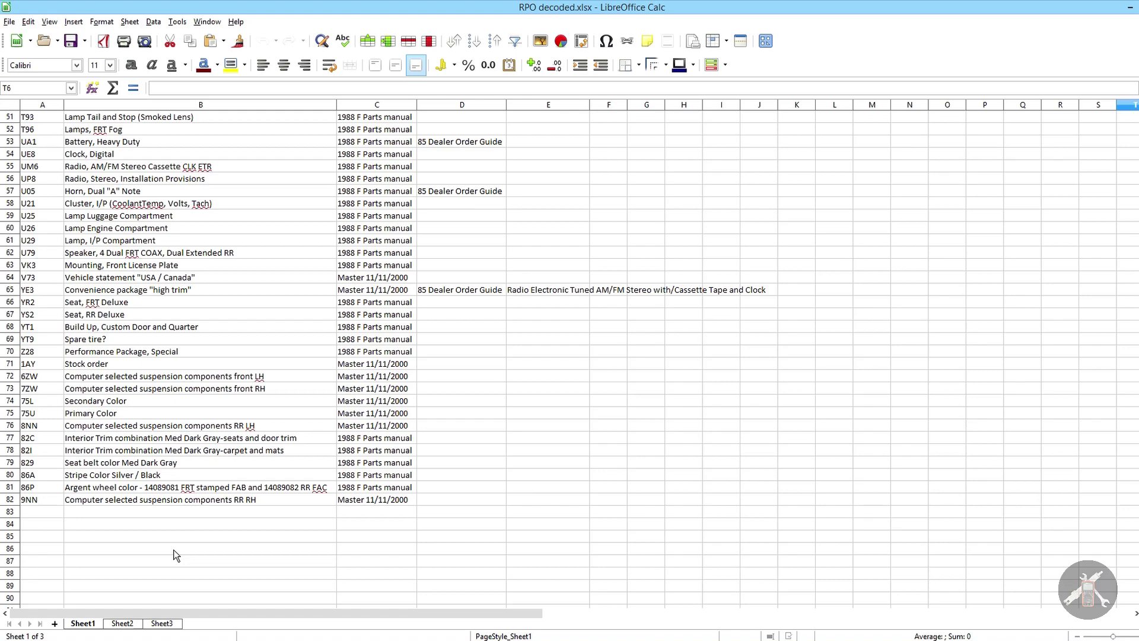
{"action": "scroll", "coordinate": [126, 493], "scroll_direction": "up", "scroll_amount": 17}
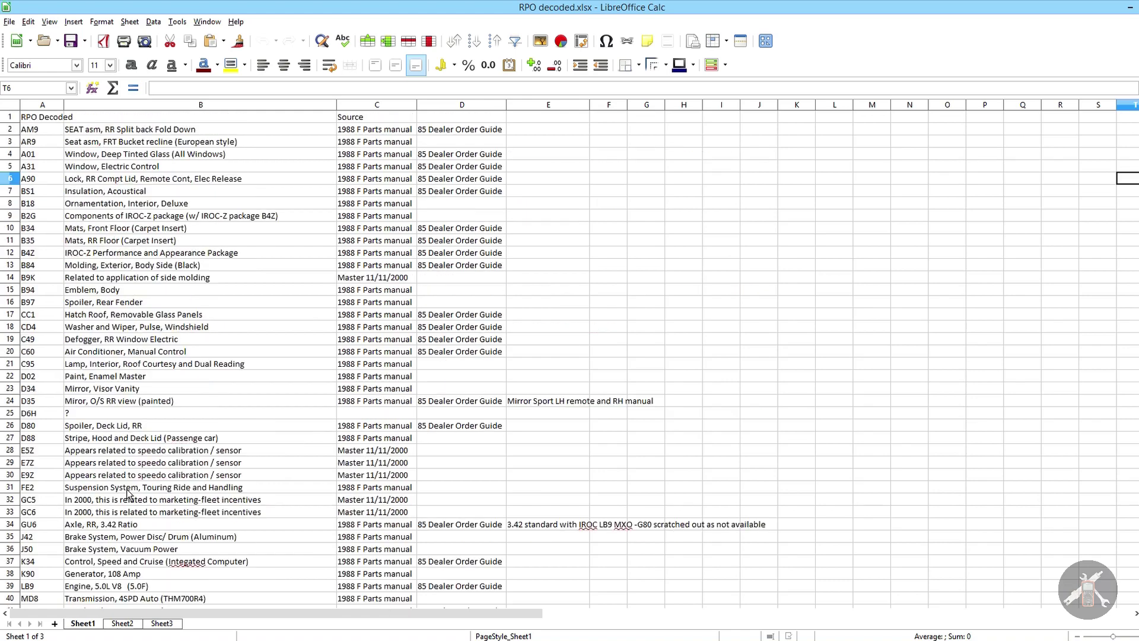